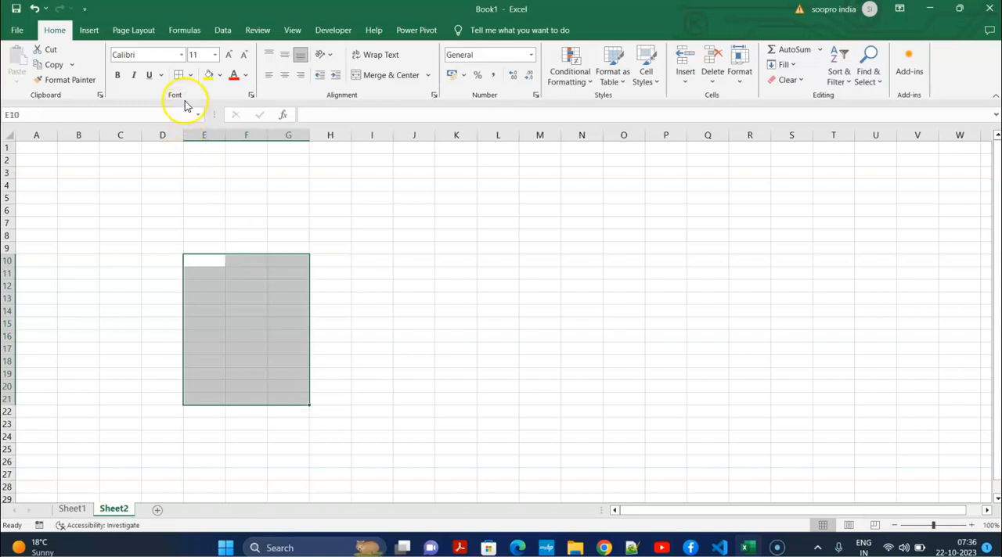
# Apply borders to the grid E10:G21 and enter the headers PID, PRODUCT and PRICE in row 10
pyautogui.click(179, 74)
pyautogui.click(277, 321)
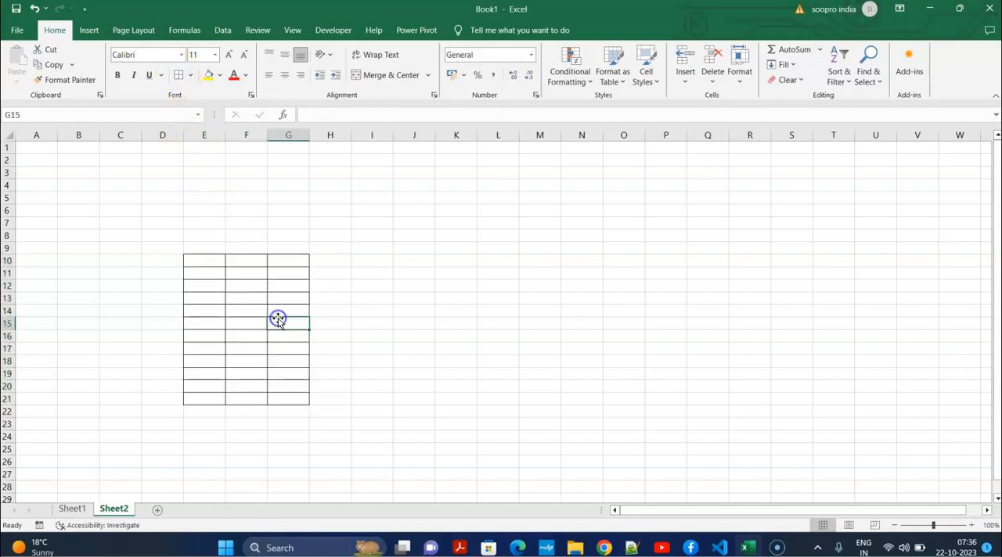
pyautogui.click(202, 261)
pyautogui.write('Pl')
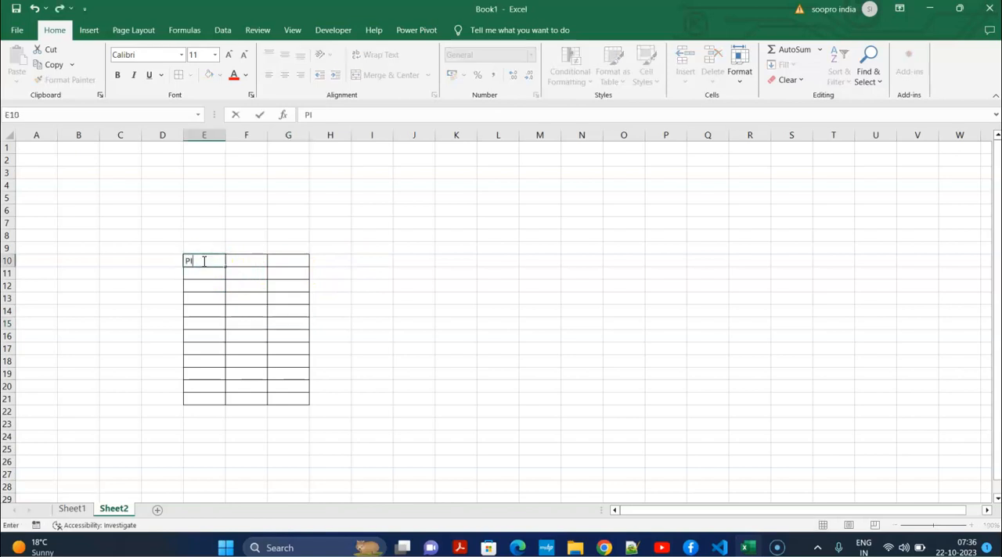
pyautogui.press('Tab')
pyautogui.write('PRODUCT')
pyautogui.press('Tab')
pyautogui.write('PRI')
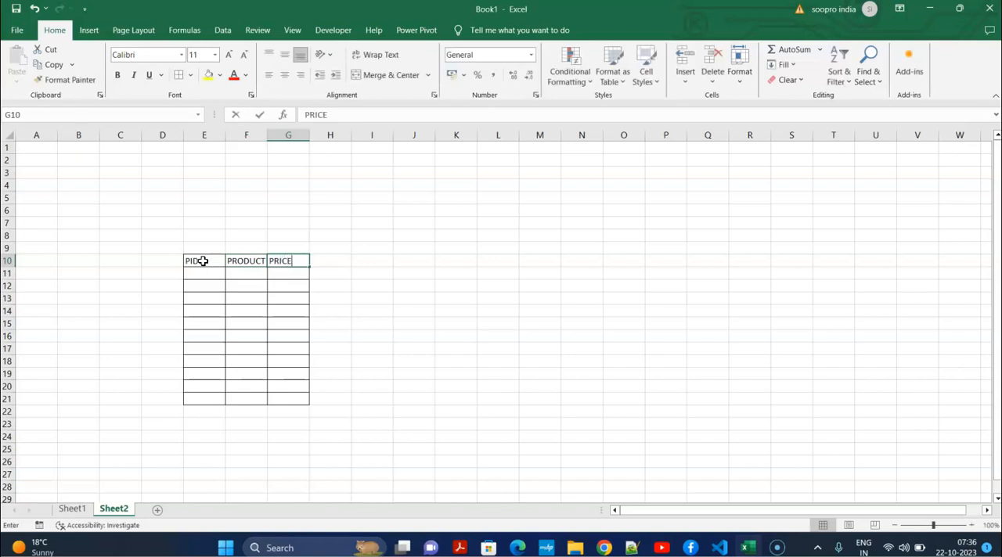
pyautogui.click(288, 301)
# Merge and center cells E8:R9, align them to the middle and fill them yellow
pyautogui.moveTo(195, 235); pyautogui.dragTo(753, 242)
pyautogui.click(391, 74)
pyautogui.click(283, 55)
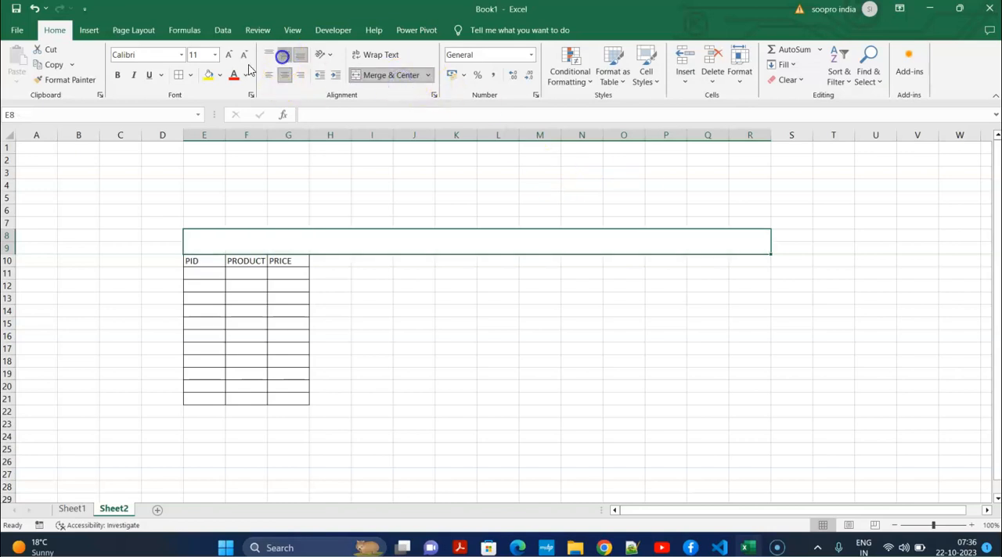
pyautogui.click(209, 74)
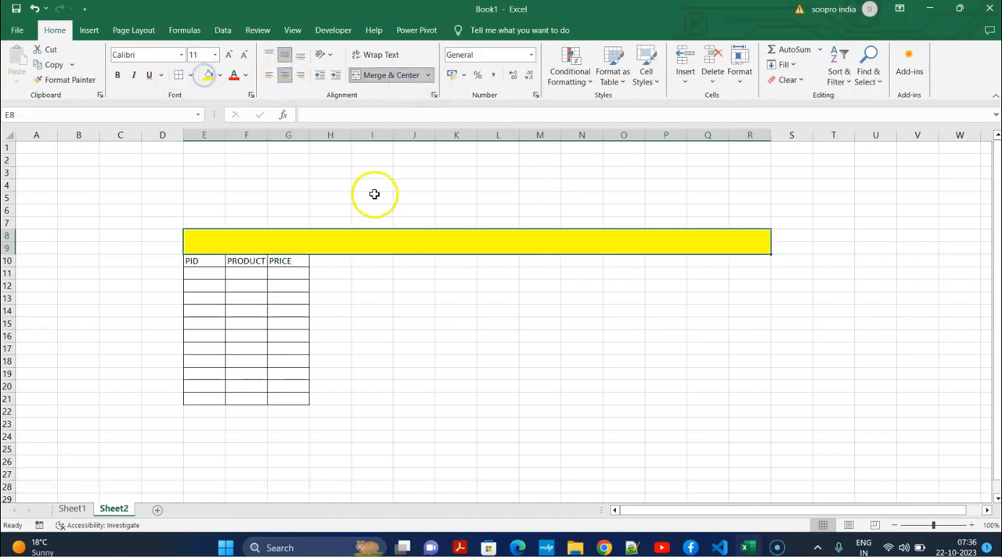
# Format the merged title cell for bold red text at font size 14
pyautogui.click(118, 74)
pyautogui.click(228, 54)
pyautogui.click(228, 54)
# Enter the title ADVANCED CONDITIONAL FORMATTING IN EXCEL in the yellow merged cell
pyautogui.click(467, 241)
pyautogui.click(612, 255)
pyautogui.click(613, 248)
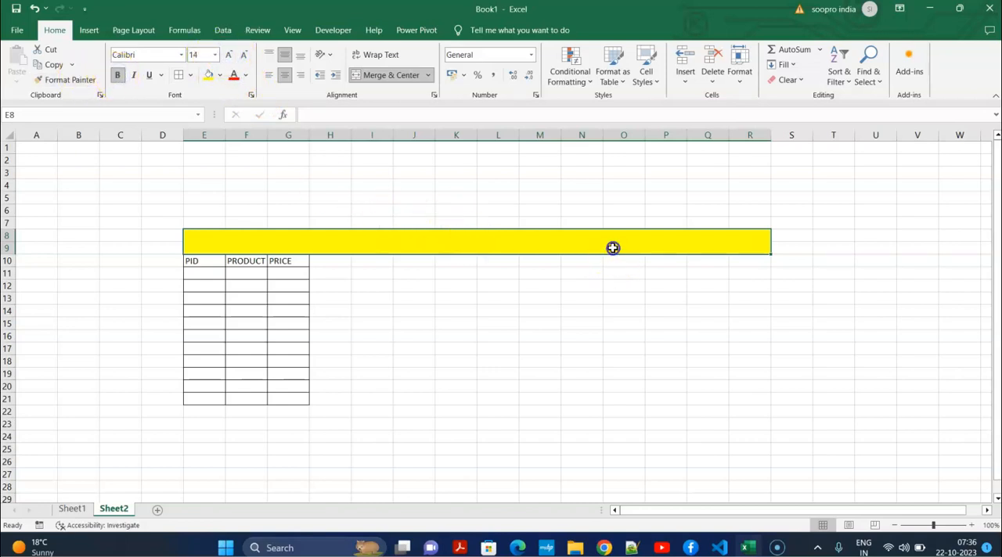
pyautogui.write('ADVANCED CONDITONAL')
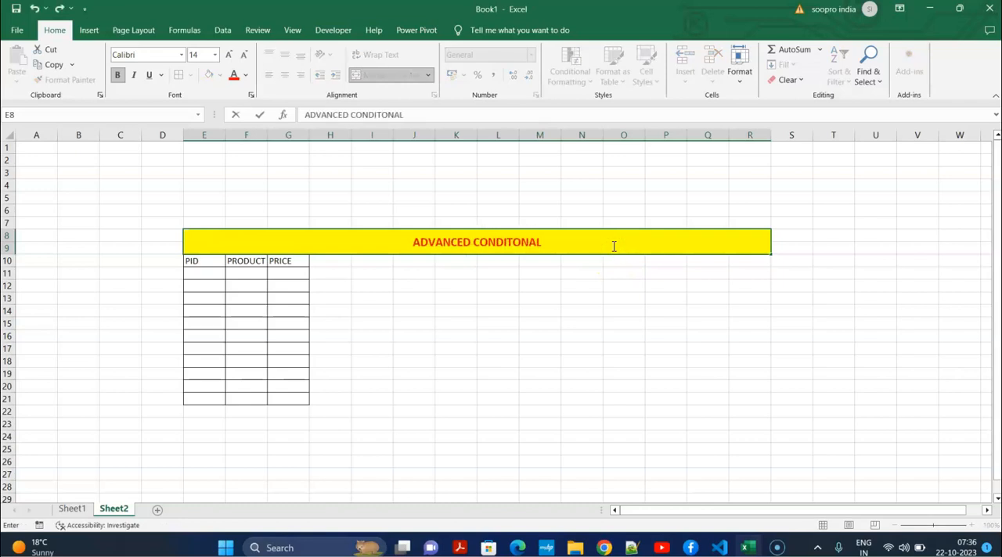
pyautogui.press('BackSpace')
pyautogui.press('BackSpace')
pyautogui.press('BackSpace')
pyautogui.press('BackSpace')
pyautogui.write('IONAL FORMATTING IN EXCEL')
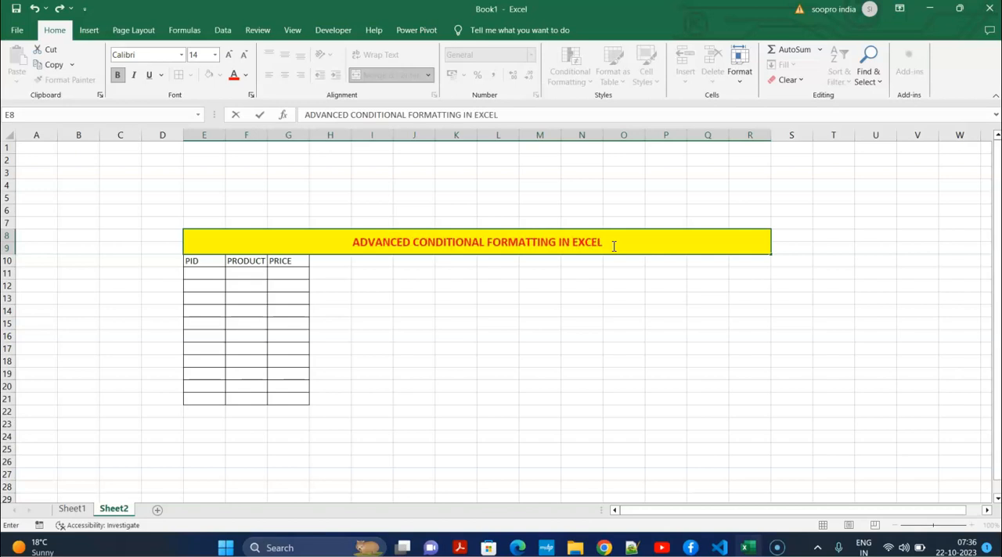
pyautogui.click(700, 295)
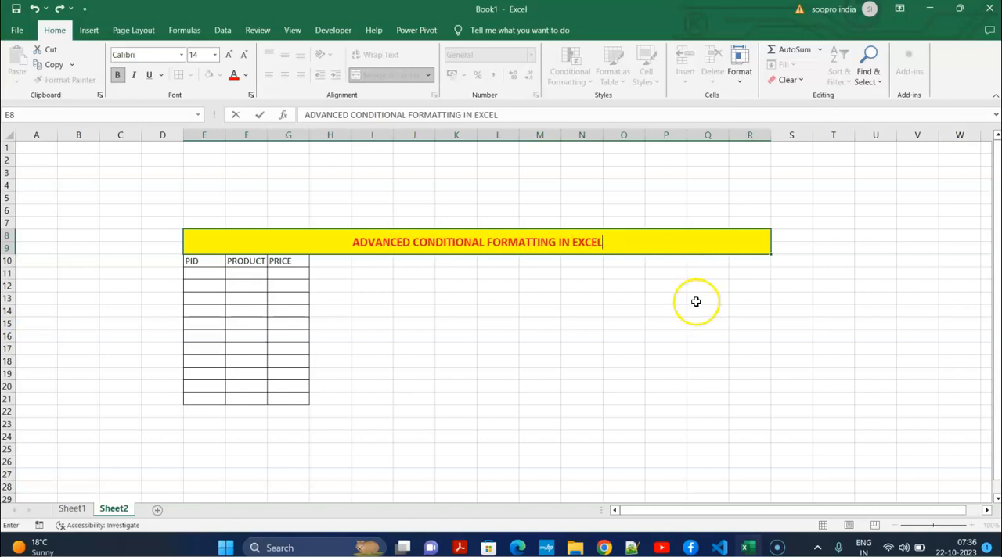
# Add a border around the yellow title cell
pyautogui.click(408, 241)
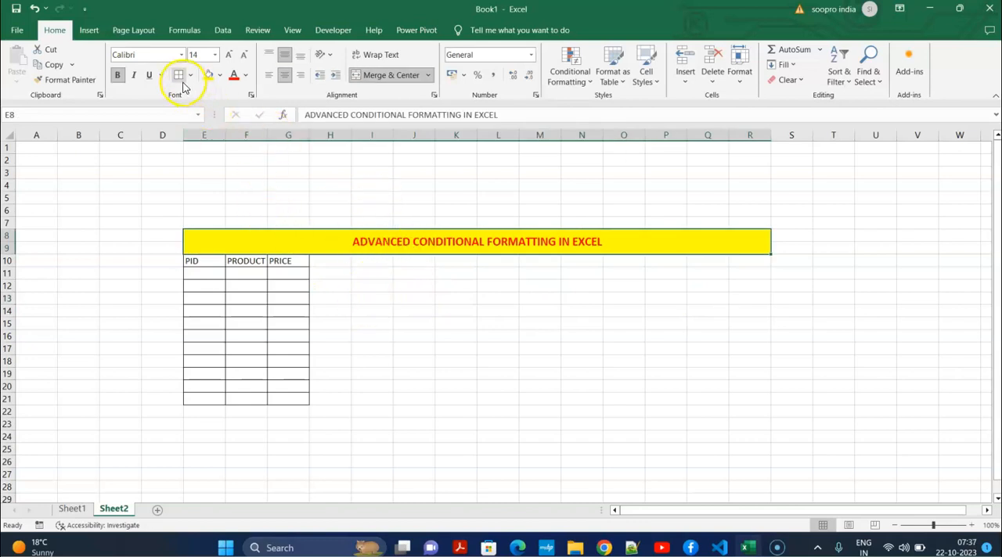
pyautogui.click(470, 362)
# Make the headers in E10:G10 bold and widen the PRODUCT column
pyautogui.moveTo(195, 261); pyautogui.dragTo(301, 260)
pyautogui.click(117, 74)
pyautogui.click(391, 283)
pyautogui.moveTo(268, 133); pyautogui.dragTo(293, 145)
# Number the PID column from 1 to 10 in E11:E20 by entering 1, 2, 3 and extending the series
pyautogui.click(208, 274)
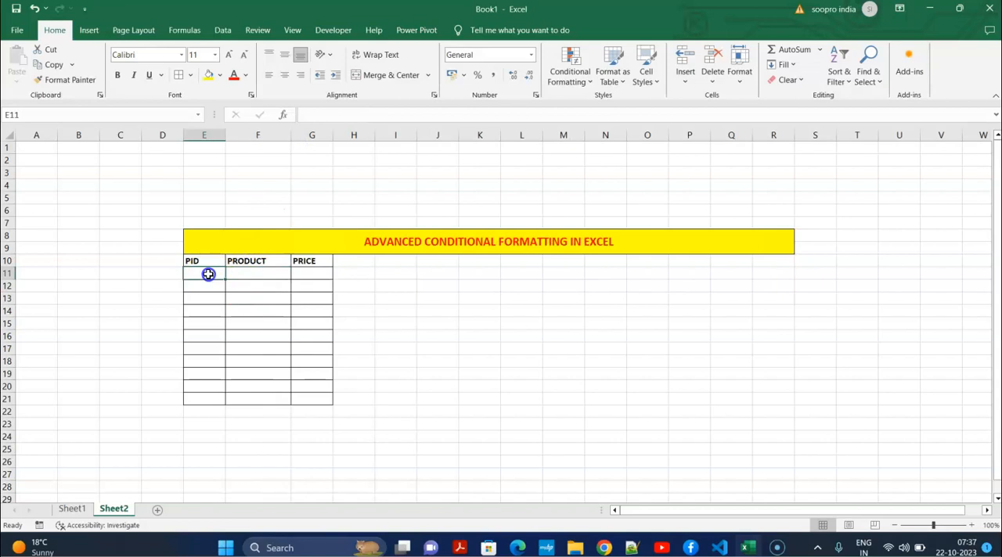
pyautogui.write('1')
pyautogui.press('Return')
pyautogui.write('2')
pyautogui.press('Up')
pyautogui.press('Up')
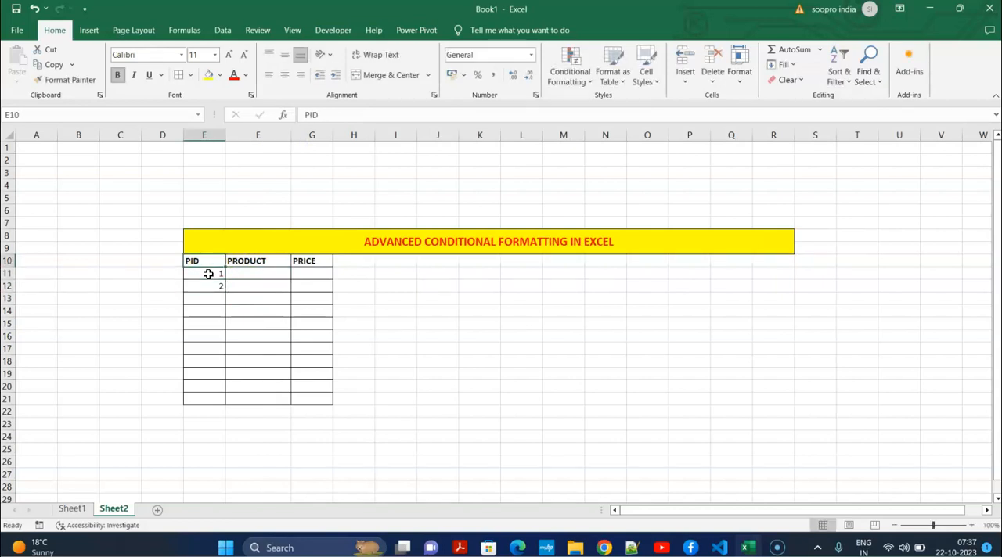
pyautogui.press('Down')
pyautogui.press('Down')
pyautogui.press('Down')
pyautogui.write('3')
pyautogui.press('Return')
pyautogui.moveTo(206, 276); pyautogui.dragTo(230, 393)
pyautogui.click(235, 421)
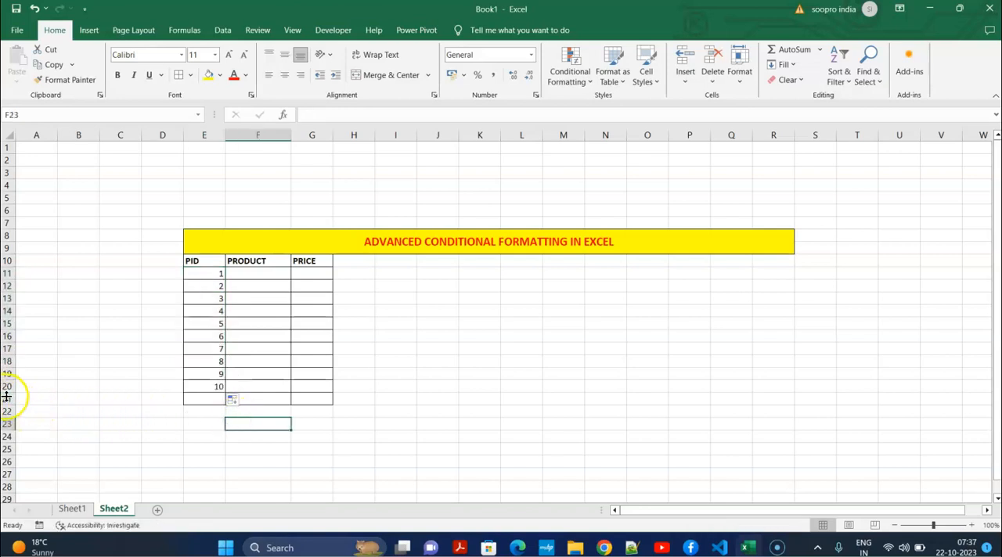
# Delete the empty row 21 at the end of the table
pyautogui.moveTo(10, 401); pyautogui.dragTo(9, 399)
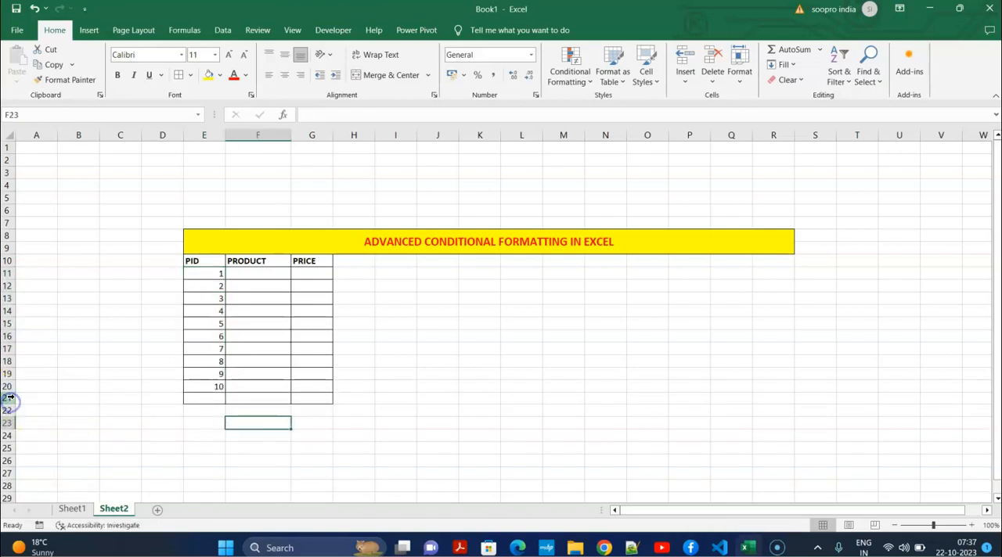
pyautogui.click(8, 399)
pyautogui.hotkey('ctrl', '-')
pyautogui.moveTo(422, 394); pyautogui.dragTo(410, 388)
# Center the table body E11:G20 horizontally and vertically
pyautogui.moveTo(206, 268); pyautogui.dragTo(324, 387)
pyautogui.click(284, 74)
pyautogui.click(284, 54)
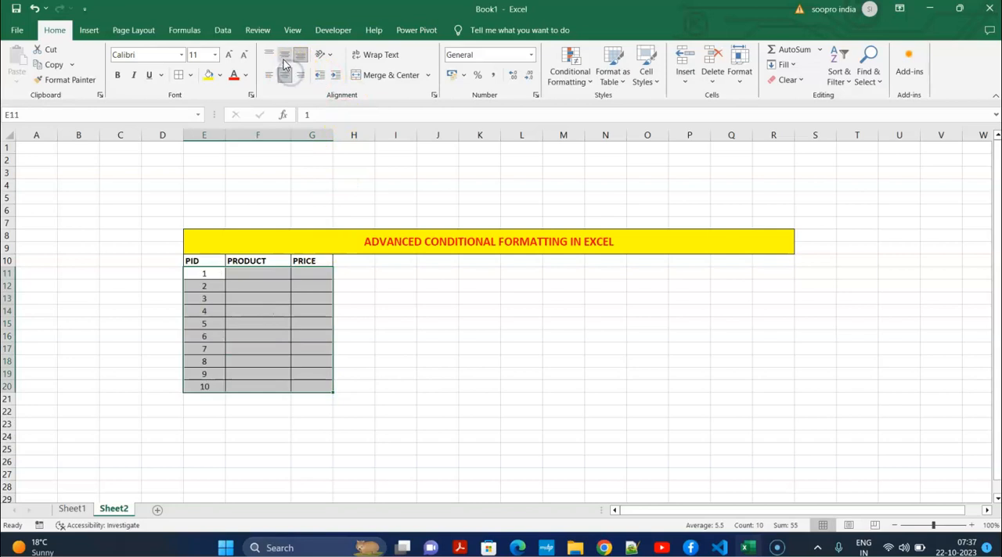
# Enter LAPTOP, MOUSE, LAPTOP, CPU and MOUSE as the products for PID 1 to 5
pyautogui.click(276, 273)
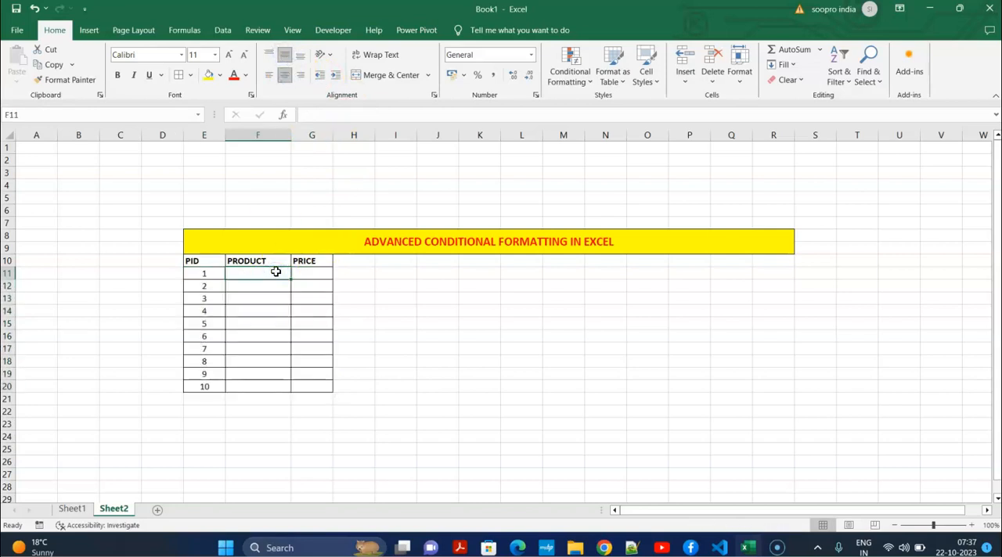
pyautogui.write('IA')
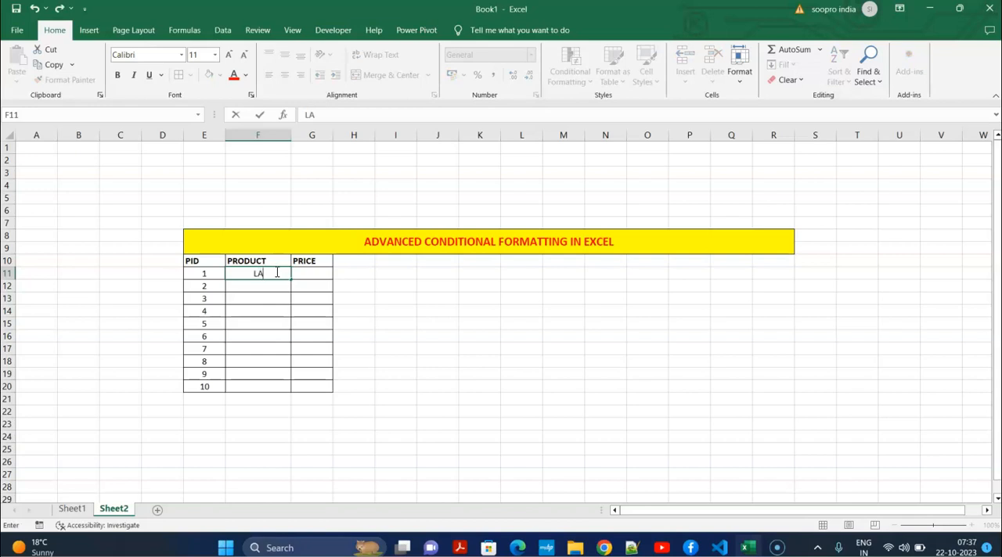
pyautogui.press('Return')
pyautogui.write('MOUSE')
pyautogui.press('Return')
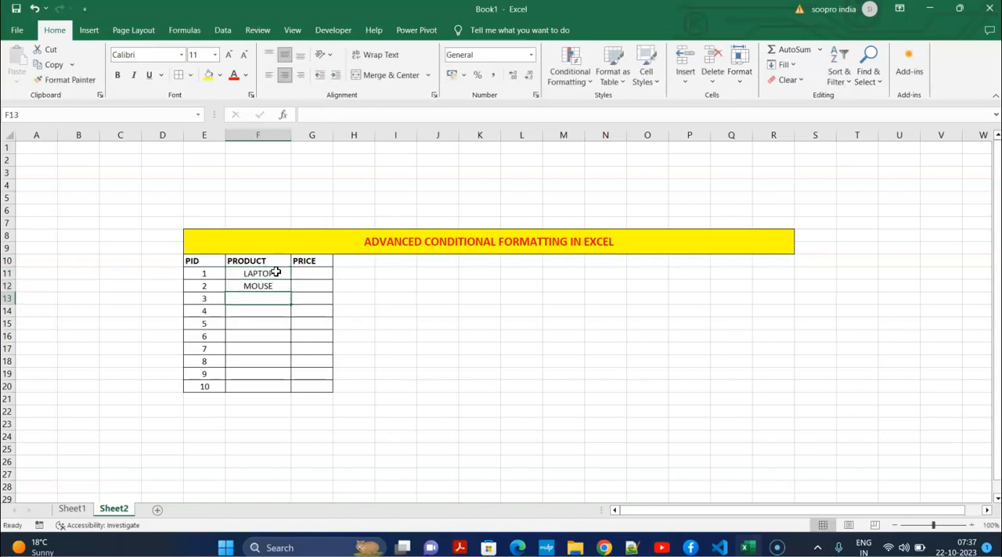
pyautogui.write('LAPTOP')
pyautogui.press('Return')
pyautogui.write('C')
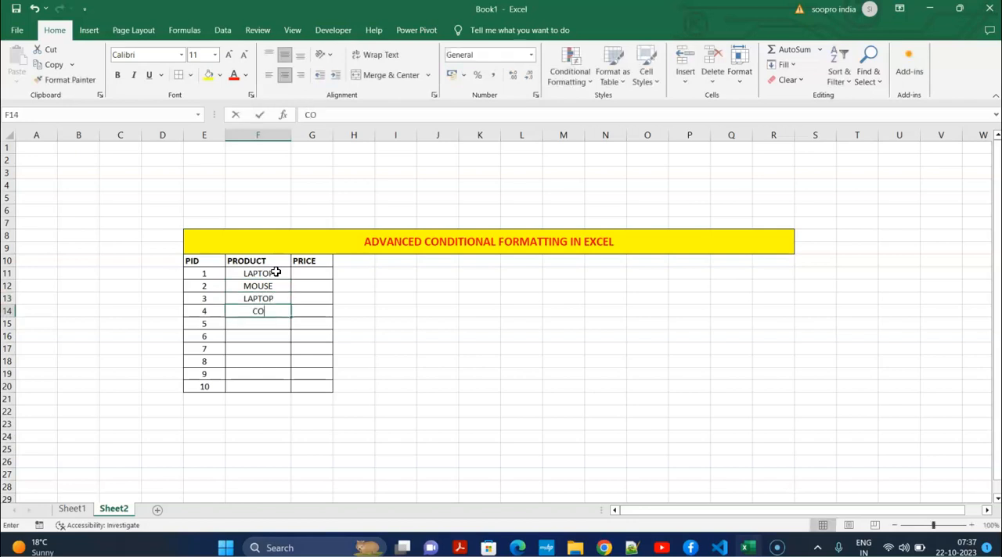
pyautogui.write('PU')
pyautogui.press('Return')
pyautogui.write('MOUSE')
pyautogui.press('Return')
# Enter LAPTOP, CPU, KEYBOARD, PRINTER and MOUSE as the products for PID 6 to 10
pyautogui.write('L')
pyautogui.press('Return')
pyautogui.write('CPU')
pyautogui.press('Return')
pyautogui.write('KEYBOARD')
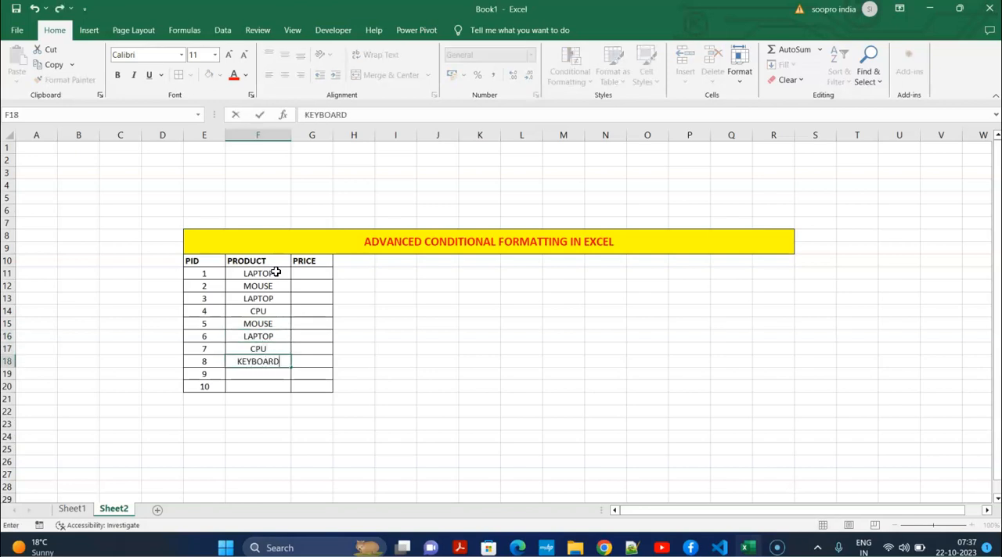
pyautogui.press('Return')
pyautogui.write('PRINTER')
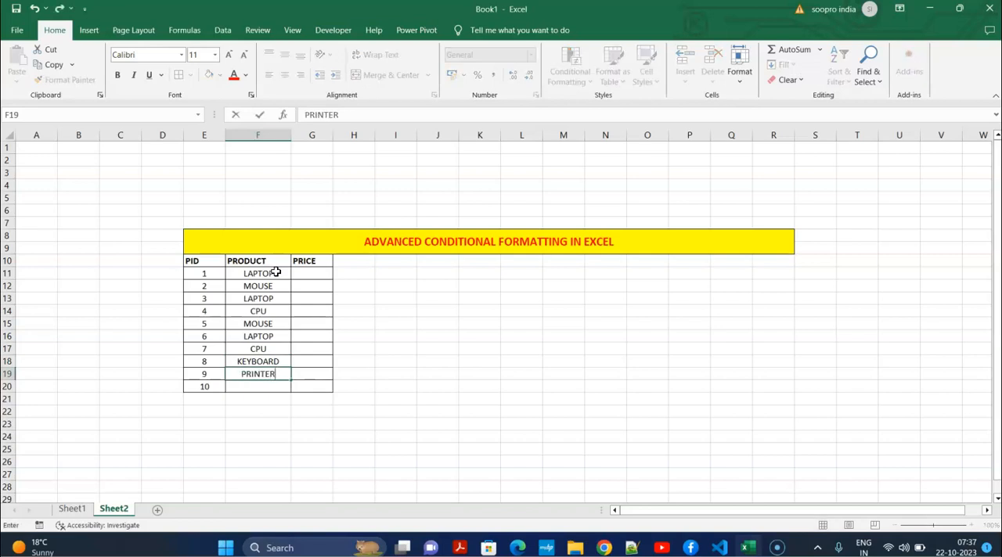
pyautogui.press('Return')
pyautogui.write('MOUSE')
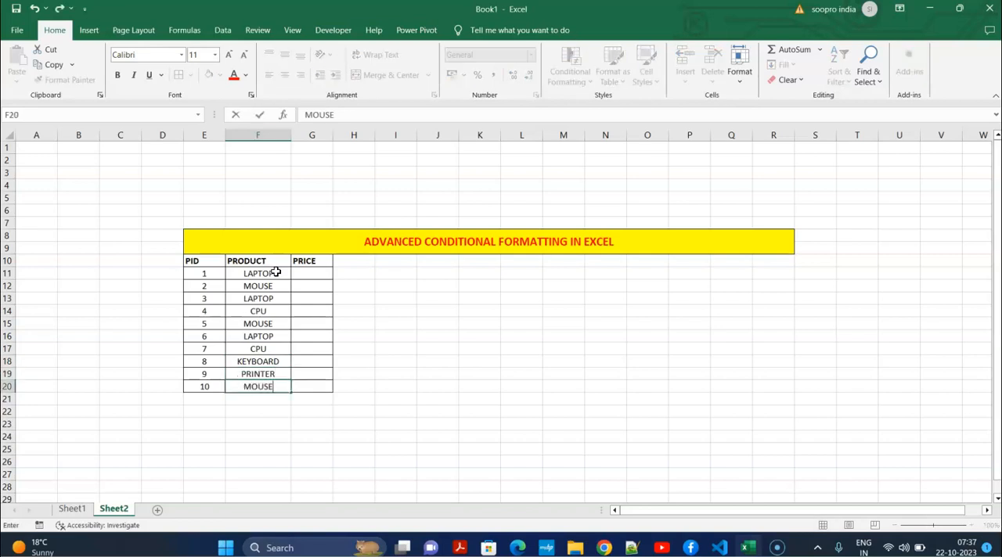
pyautogui.click(419, 346)
pyautogui.click(309, 275)
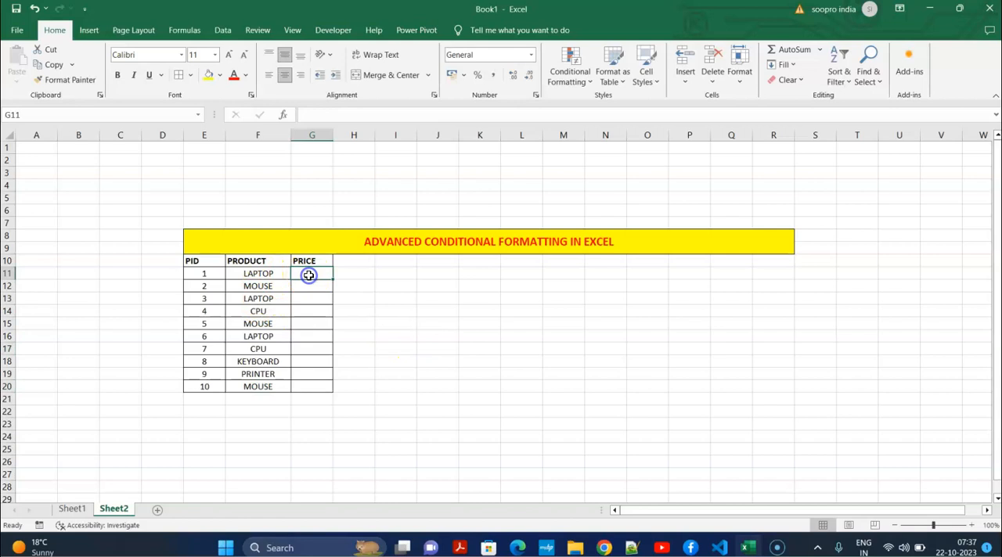
pyautogui.write('250')
pyautogui.press('Return')
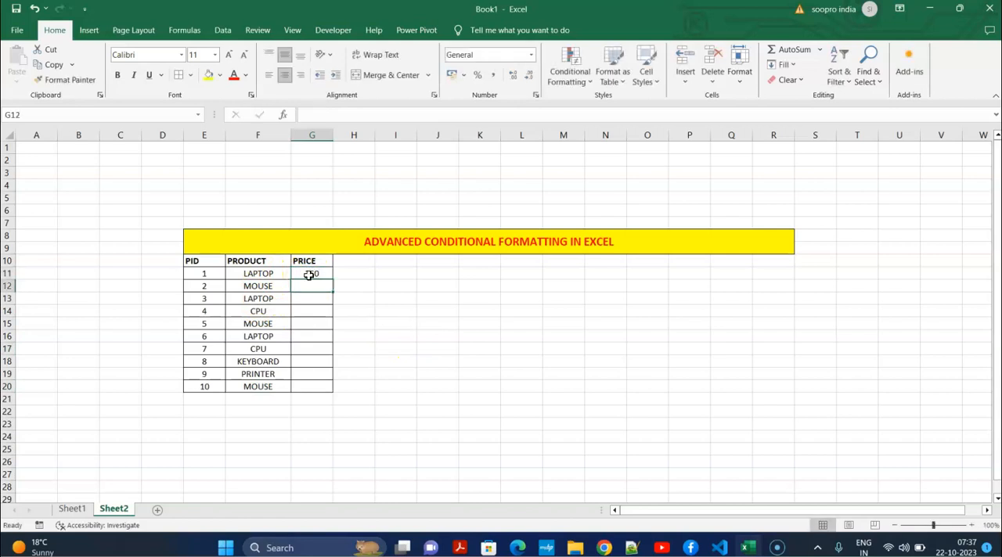
# Enter the price 25000 for the first LAPTOP in G11 and 200 for the first MOUSE in G12
pyautogui.click(309, 275)
pyautogui.write('25000')
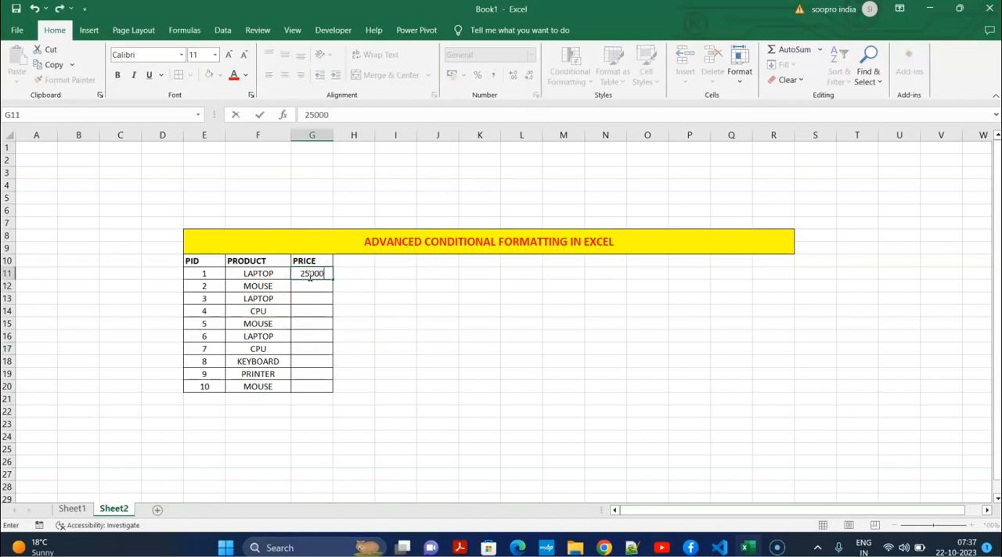
pyautogui.press('Return')
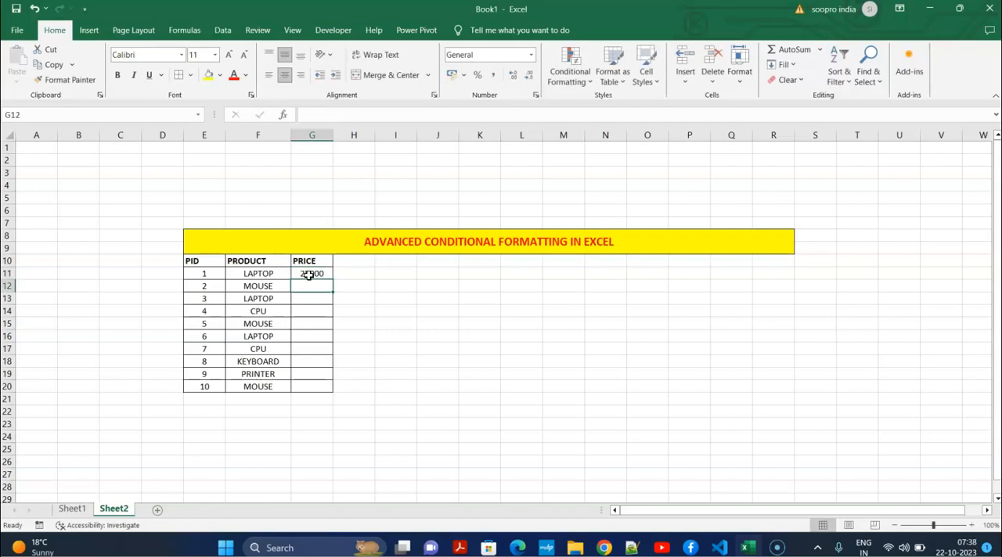
pyautogui.write('200')
pyautogui.press('Return')
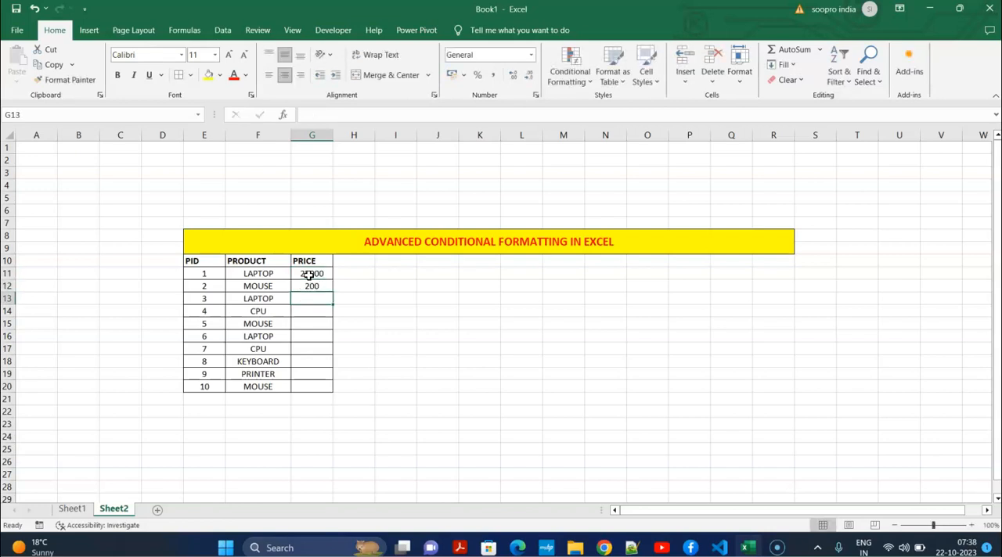
# Copy the LAPTOP price from G11 to the other LAPTOP rows, G13 and G16
pyautogui.click(319, 272)
pyautogui.hotkey('ctrl', 'c')
pyautogui.click(317, 296)
pyautogui.hotkey('ctrl', 'v')
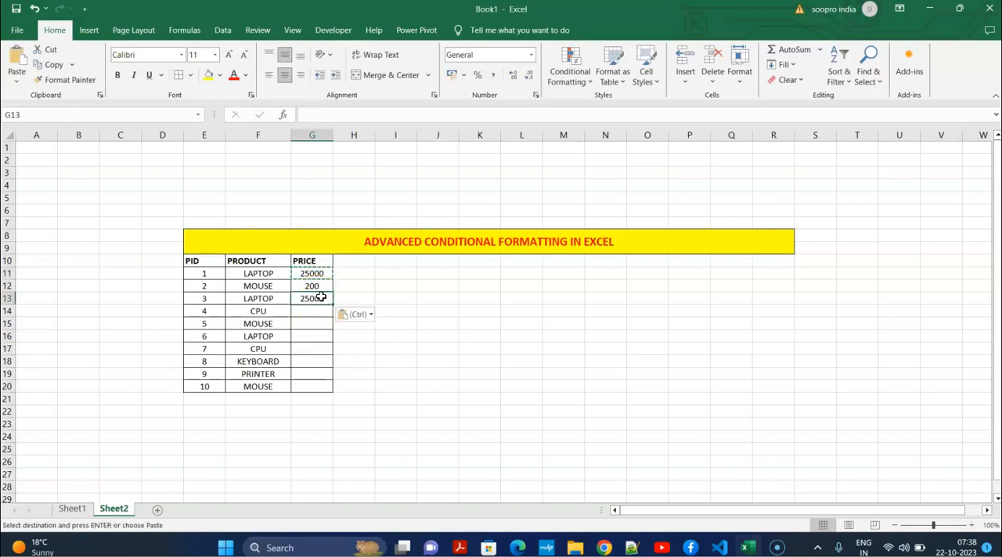
pyautogui.click(312, 337)
pyautogui.hotkey('ctrl', 'v')
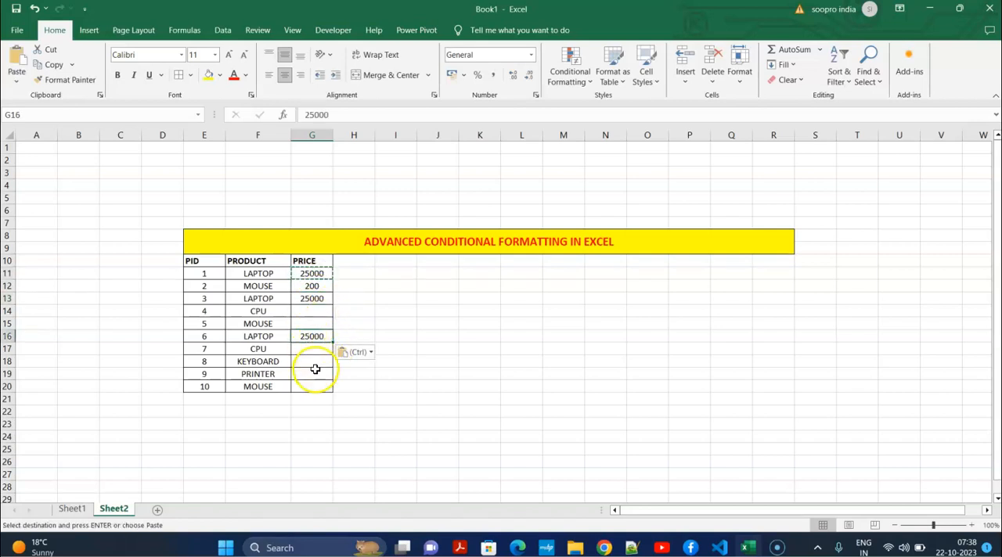
# Copy the MOUSE price from G12 to the other MOUSE rows, G15 and G20
pyautogui.click(320, 285)
pyautogui.press('Escape')
pyautogui.hotkey('ctrl', 'c')
pyautogui.click(312, 327)
pyautogui.hotkey('ctrl', 'v')
pyautogui.click(307, 384)
pyautogui.hotkey('ctrl', 'v')
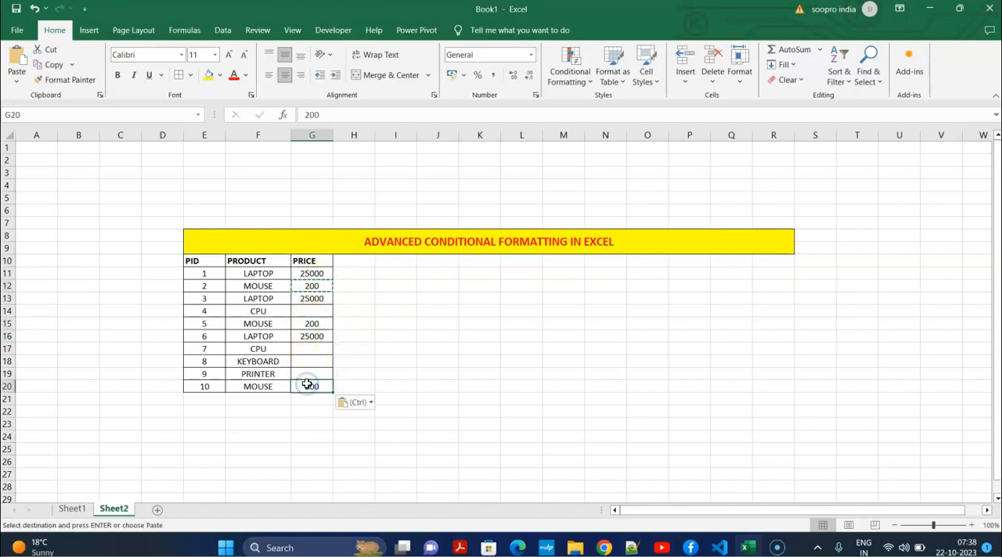
# Enter the price 5000 for both CPU rows, in G14 and G17
pyautogui.click(314, 310)
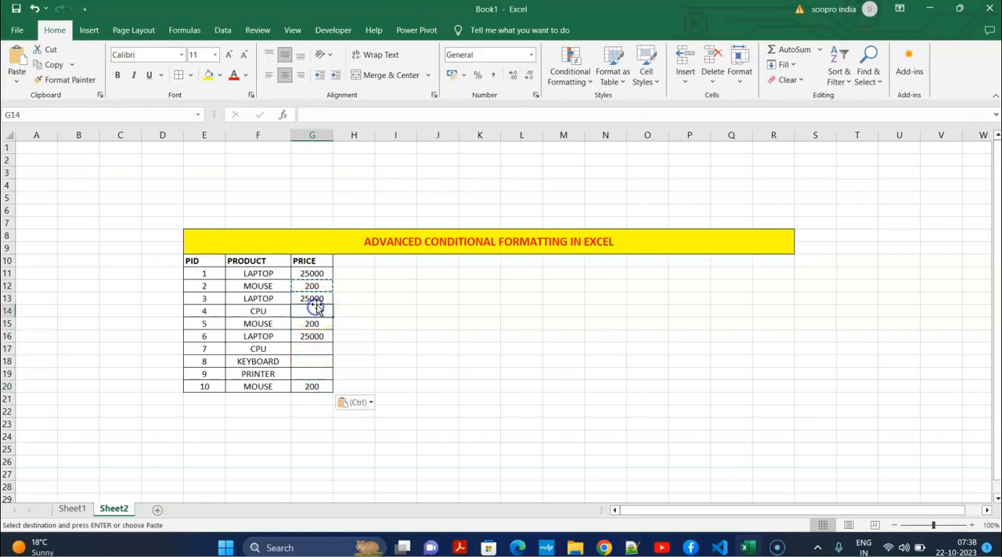
pyautogui.write('500')
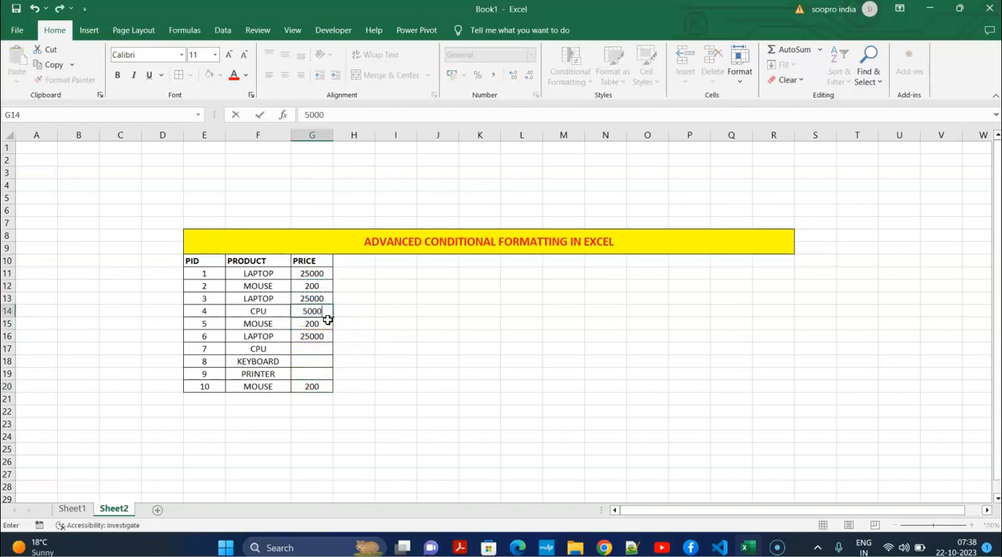
pyautogui.write('0')
pyautogui.press('Return')
pyautogui.press('Return')
pyautogui.press('Return')
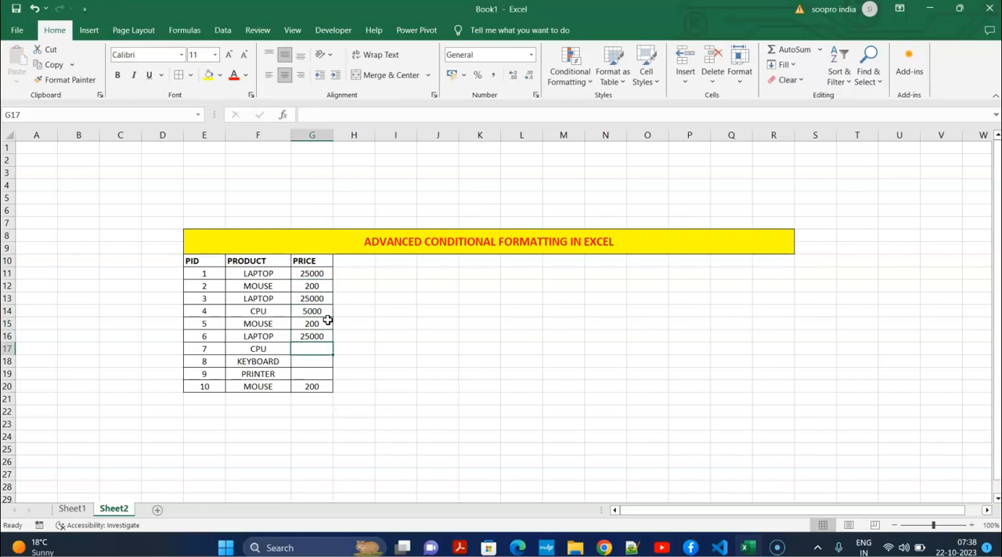
pyautogui.write('5000')
# Enter the price 300 for the KEYBOARD in G18 and 10000 for the PRINTER in G19
pyautogui.press('Return')
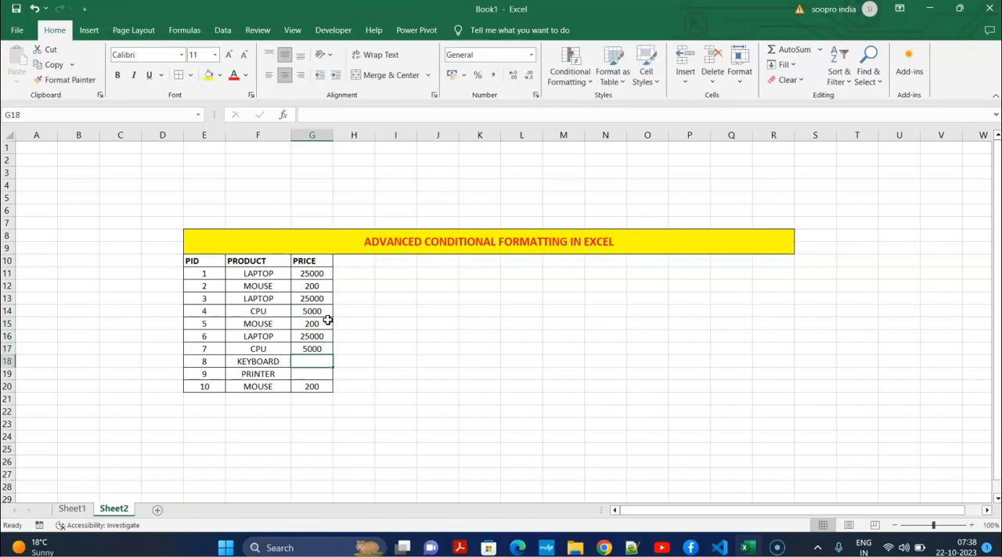
pyautogui.write('300')
pyautogui.press('Return')
pyautogui.write('1')
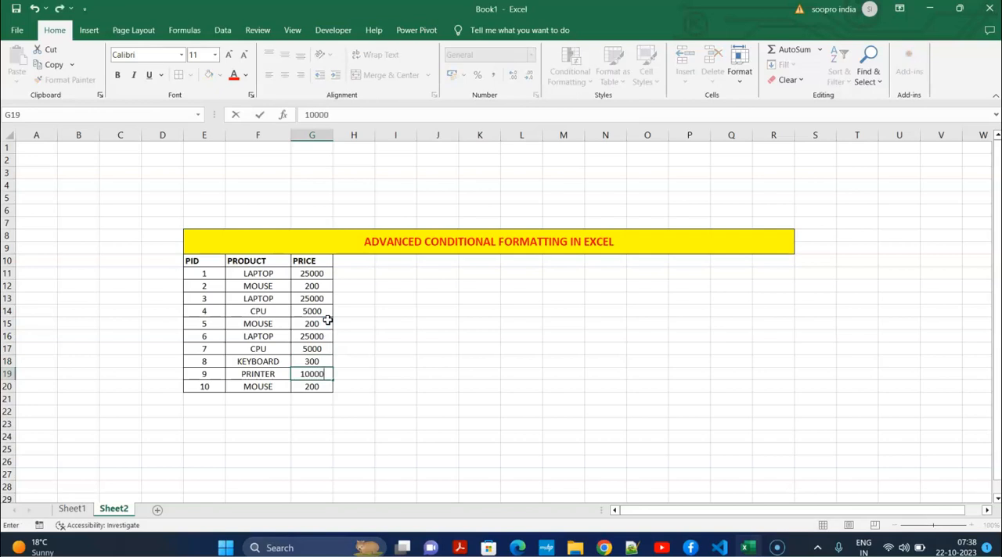
pyautogui.write('0000')
pyautogui.click(523, 348)
# Copy the product table in E10:G20 and paste it at I10 and again at M10
pyautogui.moveTo(196, 261); pyautogui.dragTo(322, 389)
pyautogui.hotkey('ctrl', 'c')
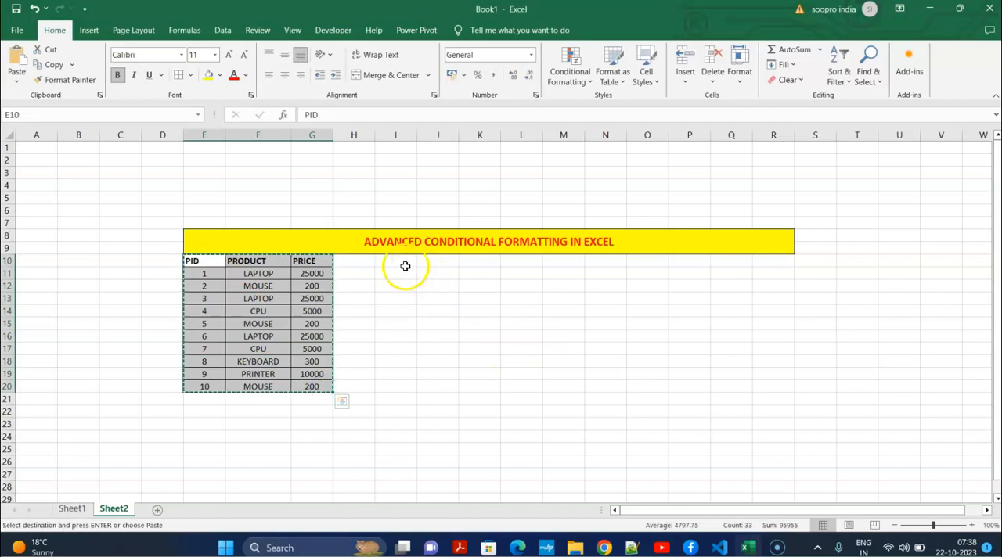
pyautogui.click(396, 261)
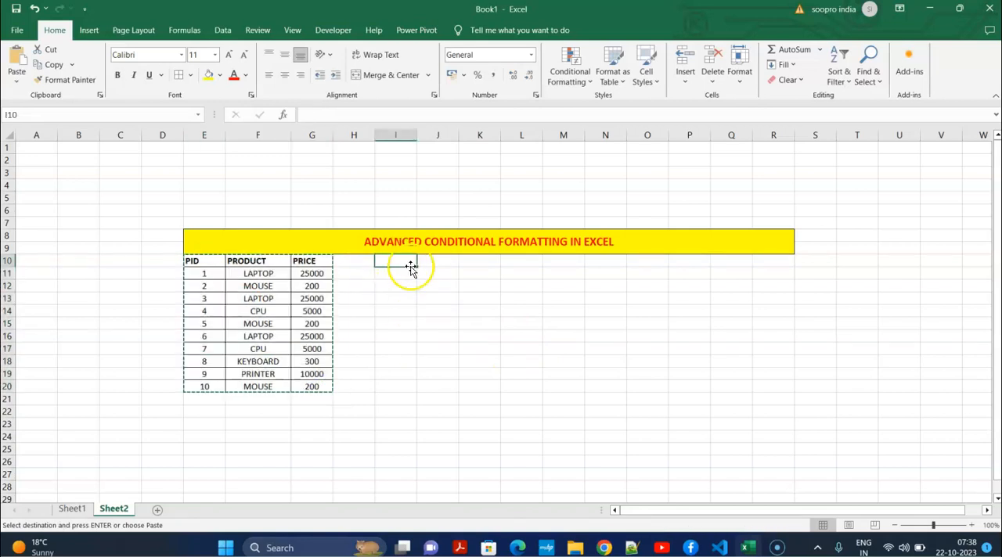
pyautogui.hotkey('ctrl', 'v')
pyautogui.click(573, 261)
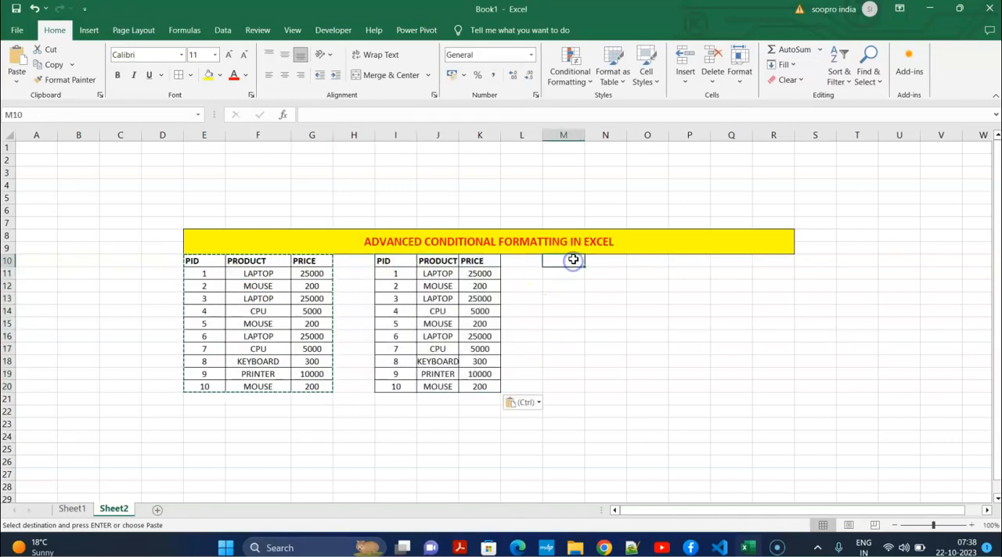
pyautogui.hotkey('ctrl', 'v')
pyautogui.click(763, 295)
# Delete column Q twice to shorten the title banner so that it ends at column P
pyautogui.click(730, 130)
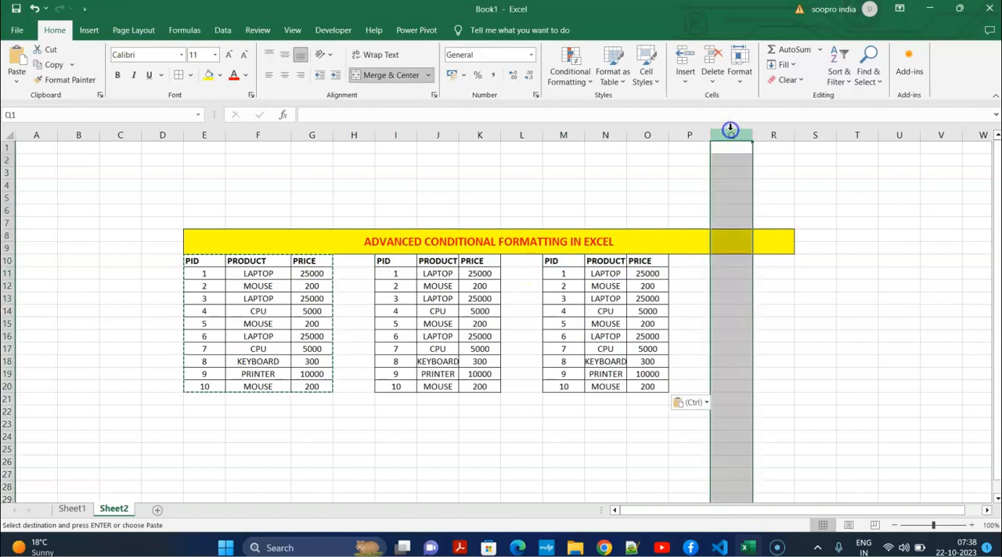
pyautogui.press('Escape')
pyautogui.hotkey('ctrl', '-')
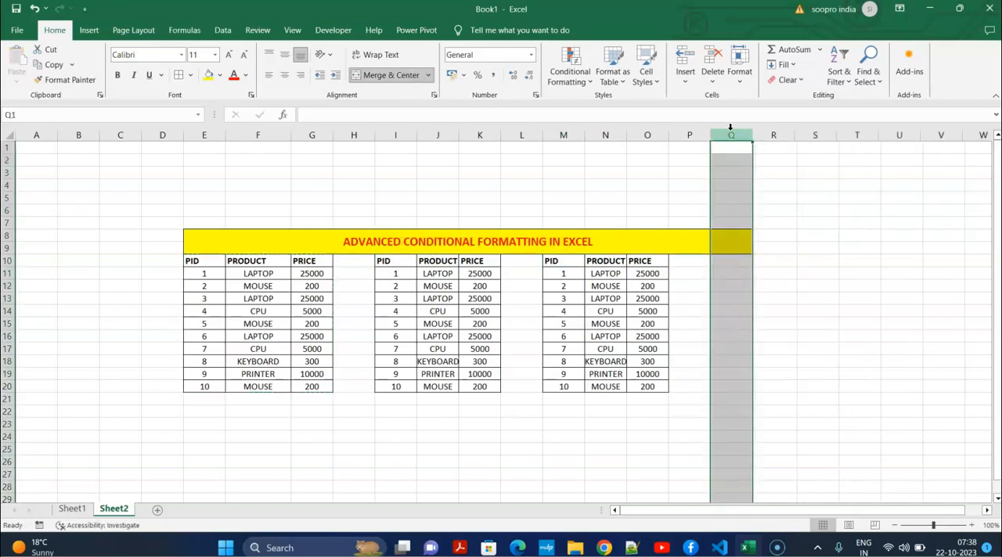
pyautogui.hotkey('ctrl', '-')
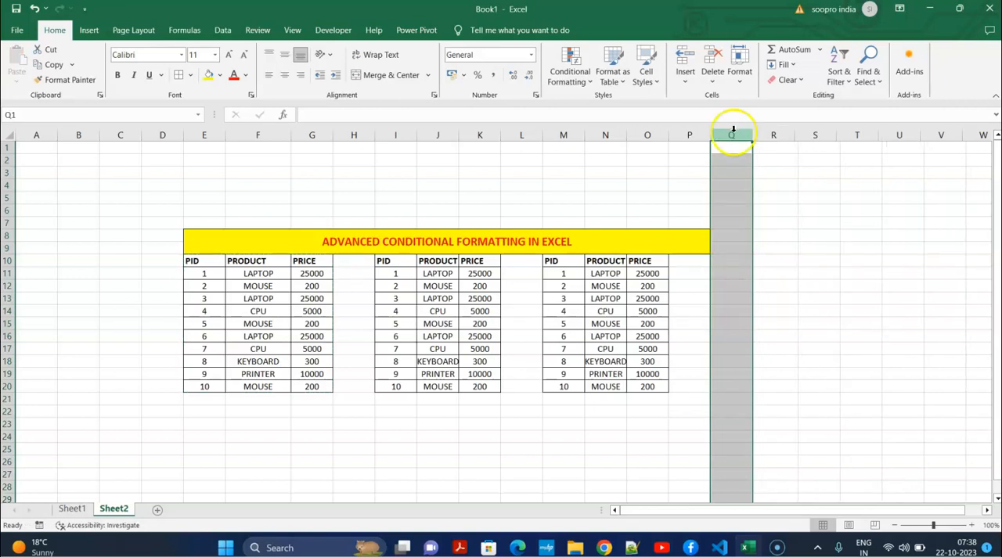
pyautogui.click(531, 446)
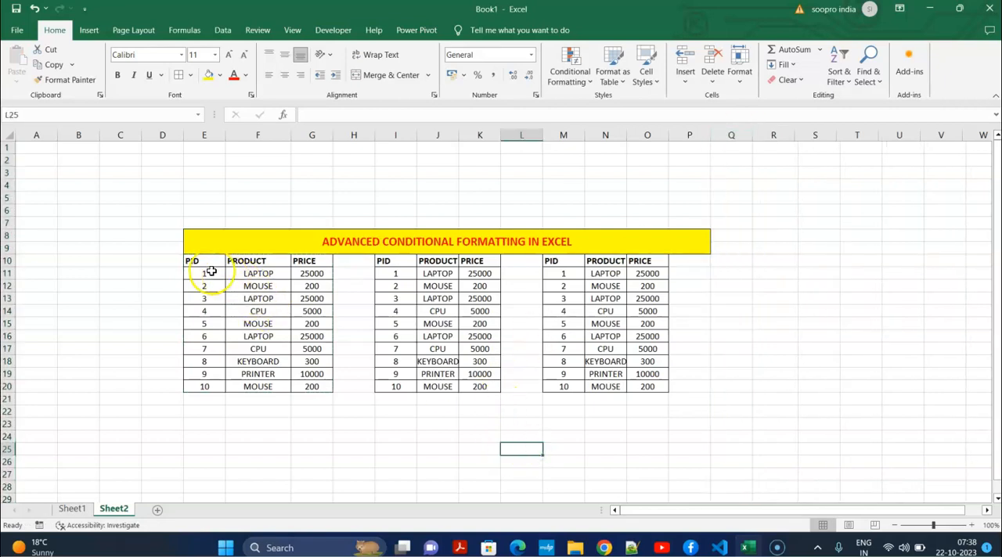
# Insert a blank row 10 above the table headers and remove its fill color
pyautogui.click(8, 261)
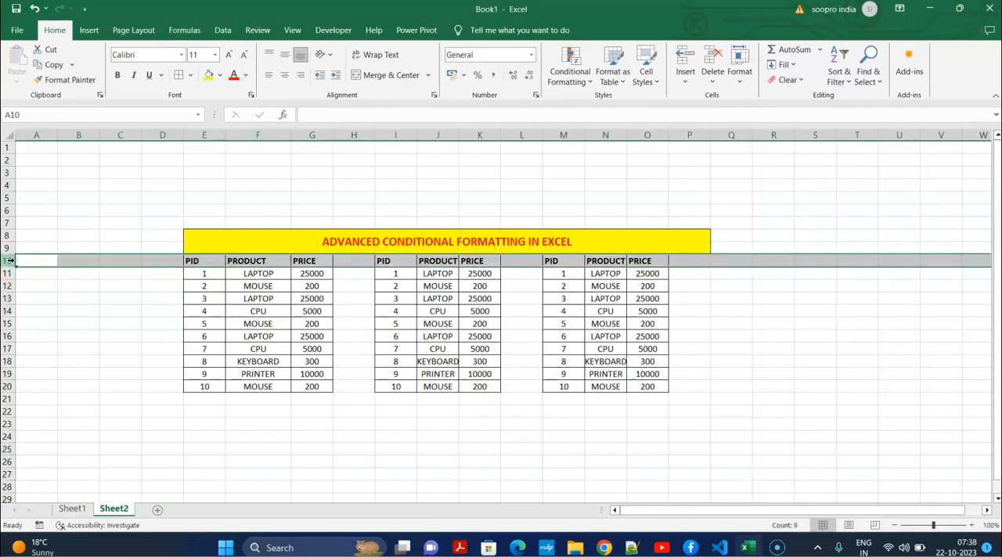
pyautogui.hotkey('ctrl', 'shift', '+')
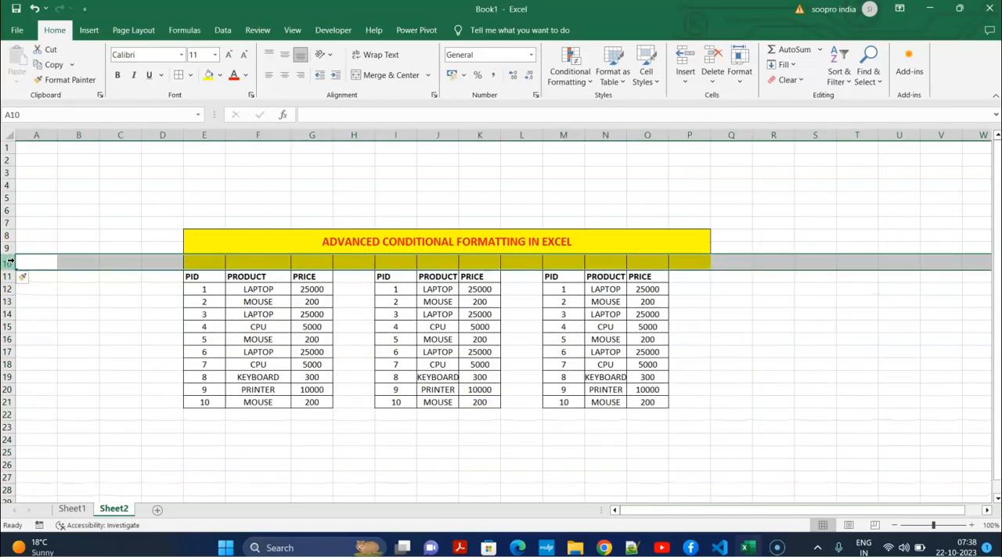
pyautogui.click(220, 75)
pyautogui.click(233, 189)
pyautogui.click(379, 390)
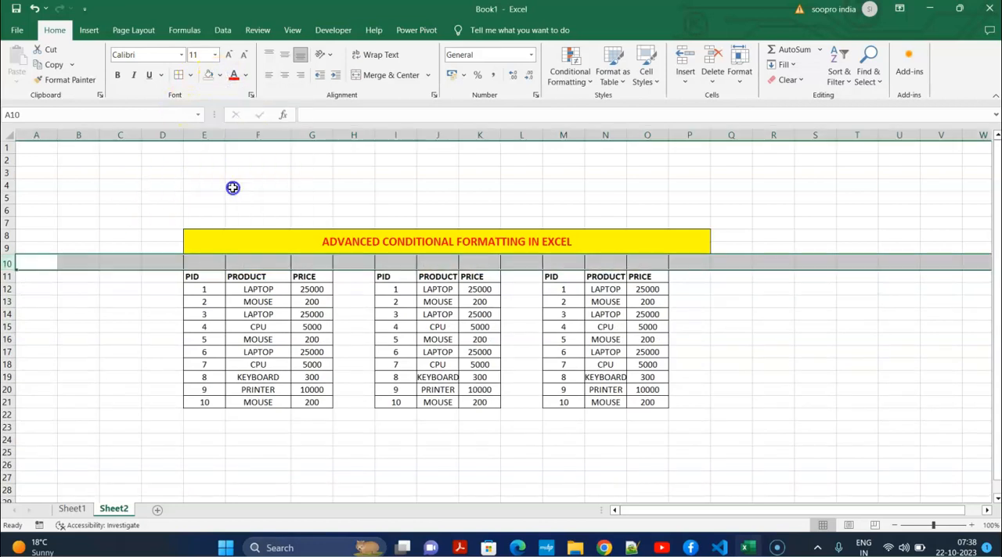
# Merge and center E10:G10 above the first table and enter the heading "Highlight cell value"
pyautogui.moveTo(208, 264); pyautogui.dragTo(310, 263)
pyautogui.click(380, 81)
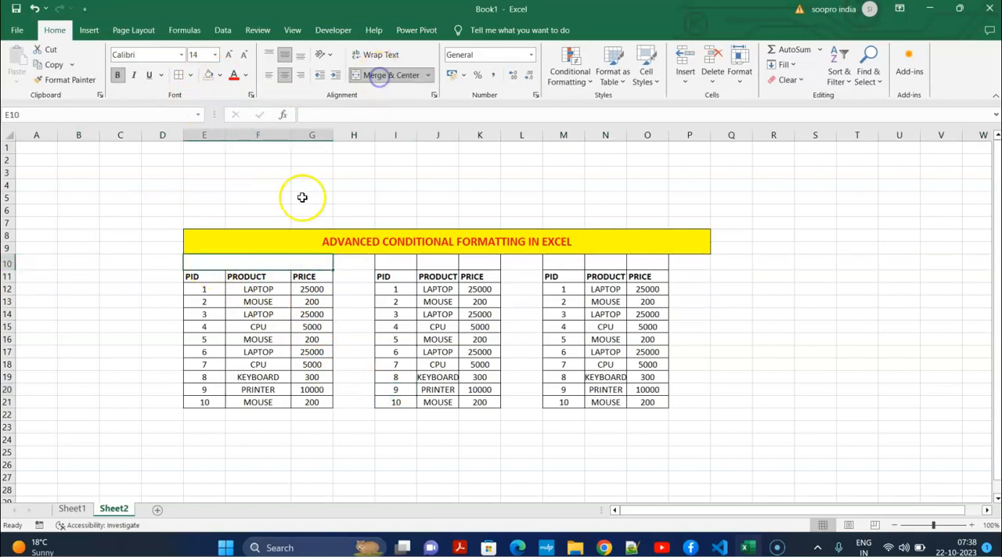
pyautogui.doubleClick(264, 259)
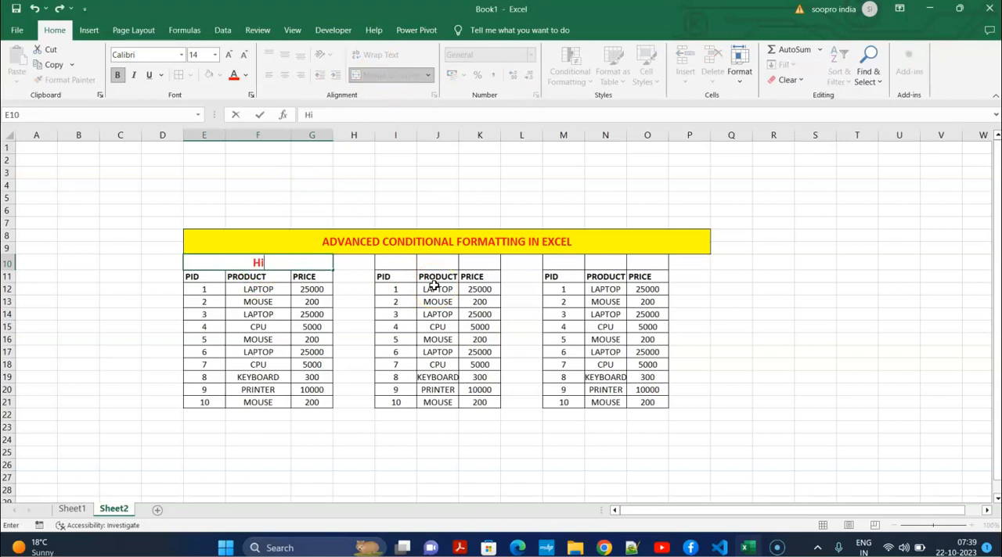
pyautogui.write('Highlight cell value')
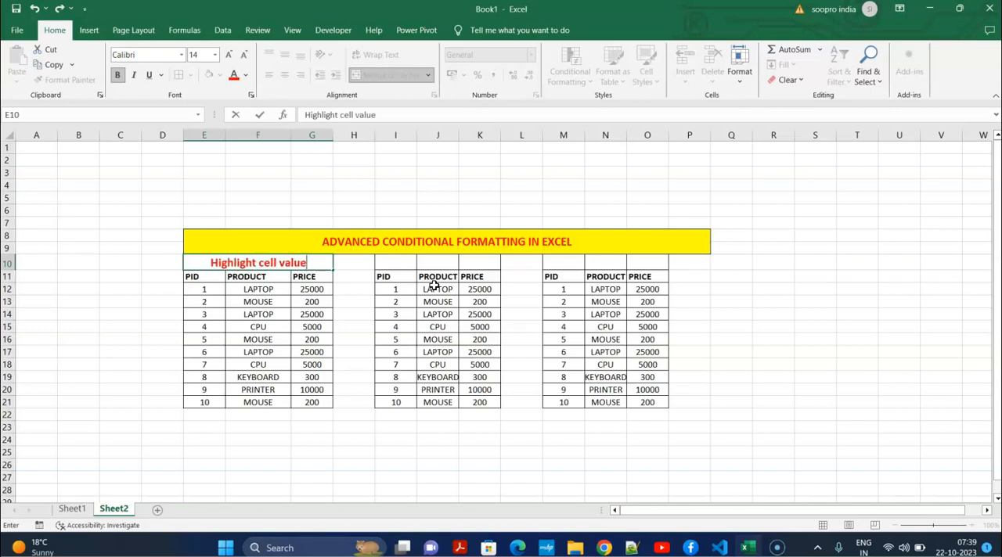
pyautogui.click(711, 334)
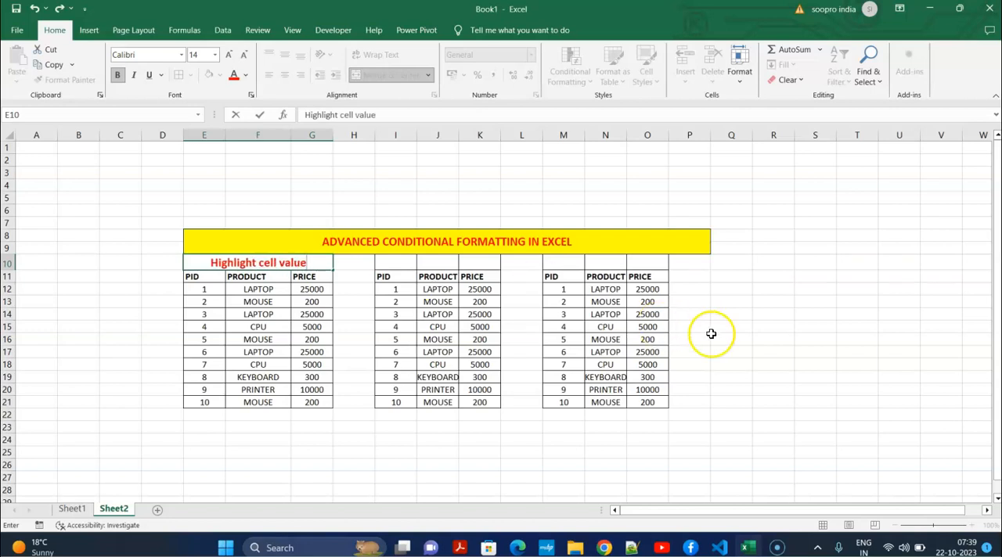
# Merge and center I10:K10 above the second table and enter the heading "Highlight row"
pyautogui.click(408, 259)
pyautogui.moveTo(409, 259); pyautogui.dragTo(474, 260)
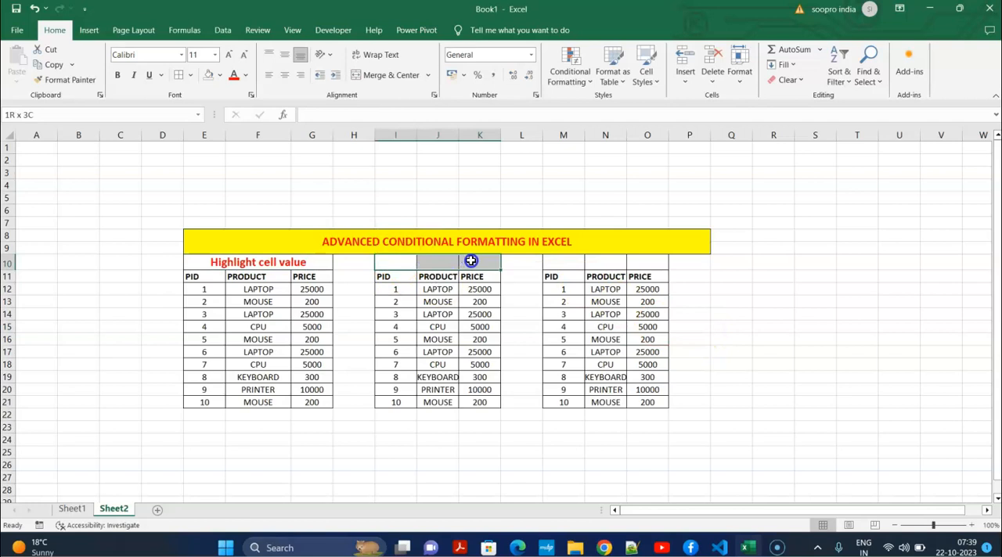
pyautogui.click(390, 74)
pyautogui.doubleClick(457, 263)
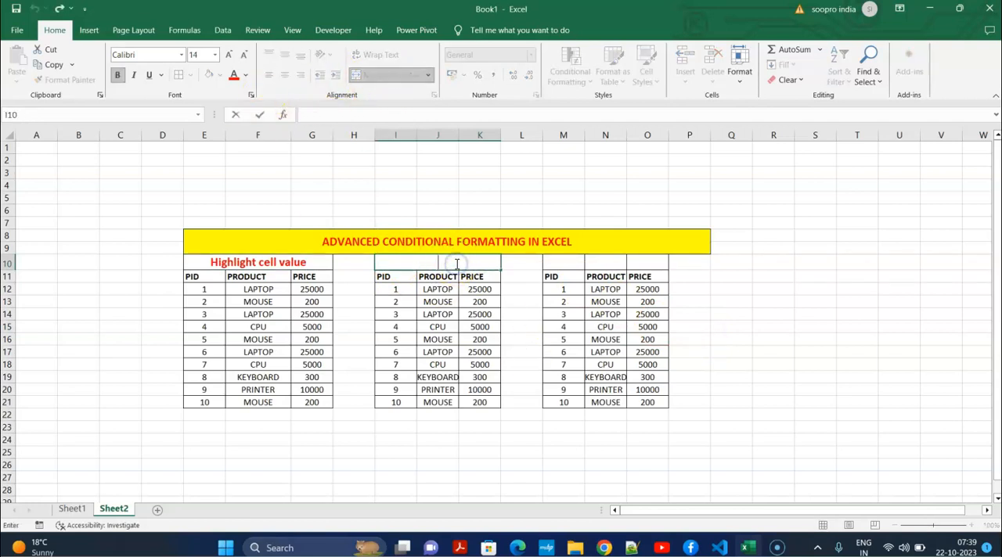
pyautogui.write('Highlight row')
pyautogui.click(760, 291)
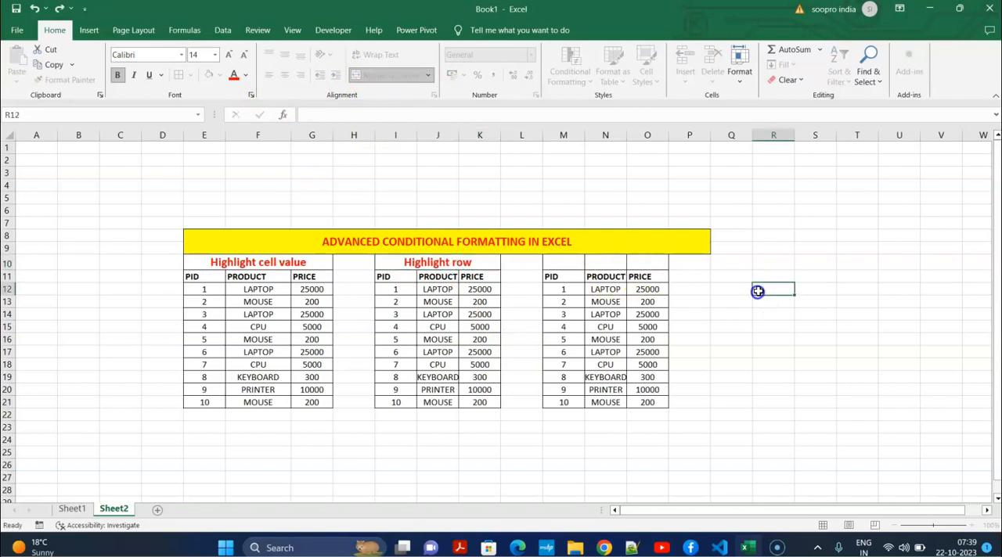
# Merge and center M10:O10 above the third table and enter the heading "Highlight column"
pyautogui.moveTo(559, 263); pyautogui.dragTo(660, 259)
pyautogui.click(383, 75)
pyautogui.doubleClick(578, 263)
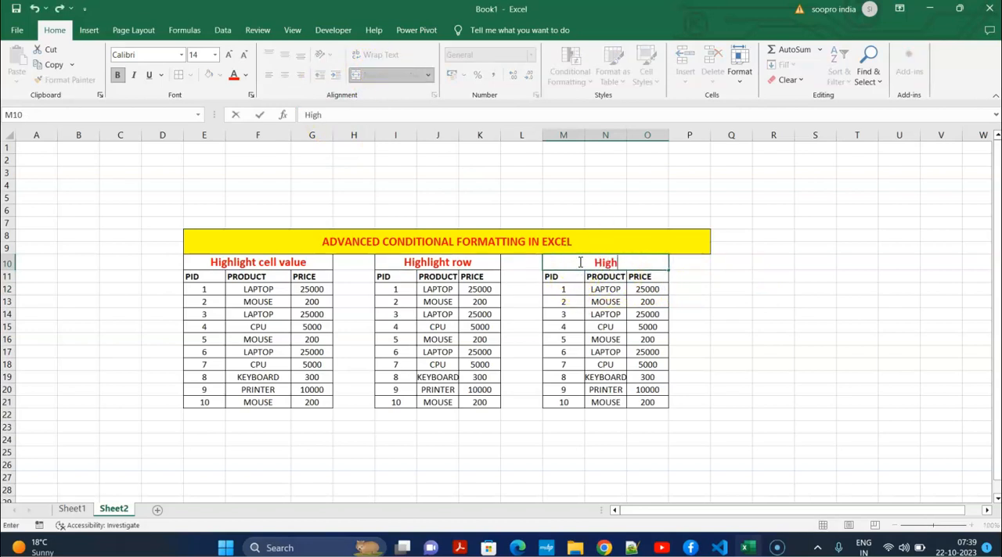
pyautogui.write('Highlight column')
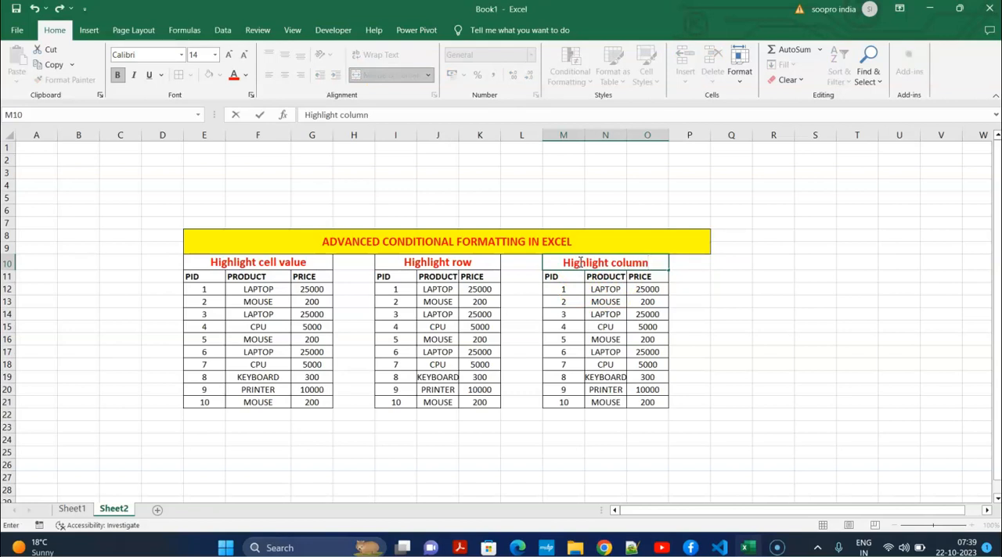
pyautogui.click(769, 291)
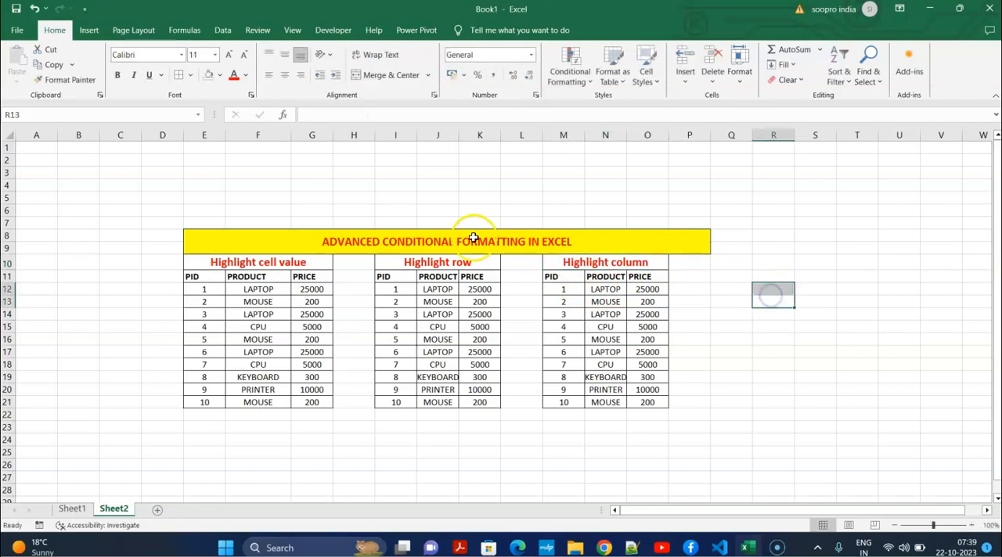
pyautogui.click(450, 260)
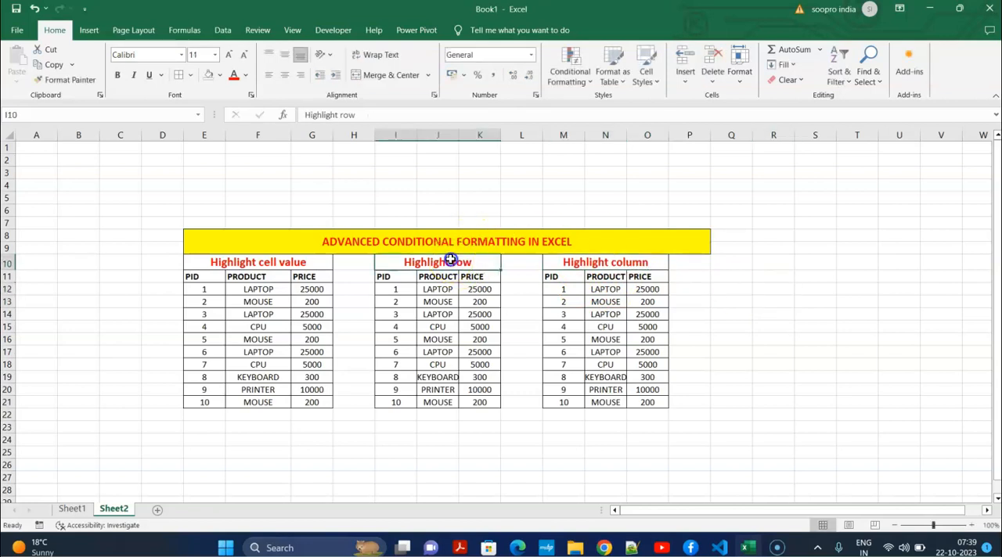
pyautogui.click(616, 260)
pyautogui.click(851, 344)
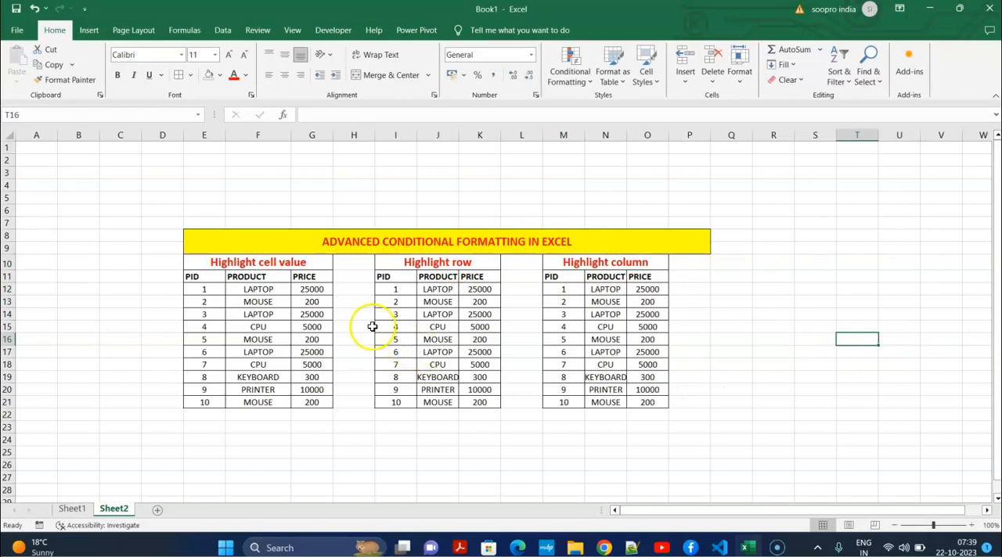
# Center the contents of all three tables horizontally across E11:O21
pyautogui.moveTo(191, 278); pyautogui.dragTo(656, 404)
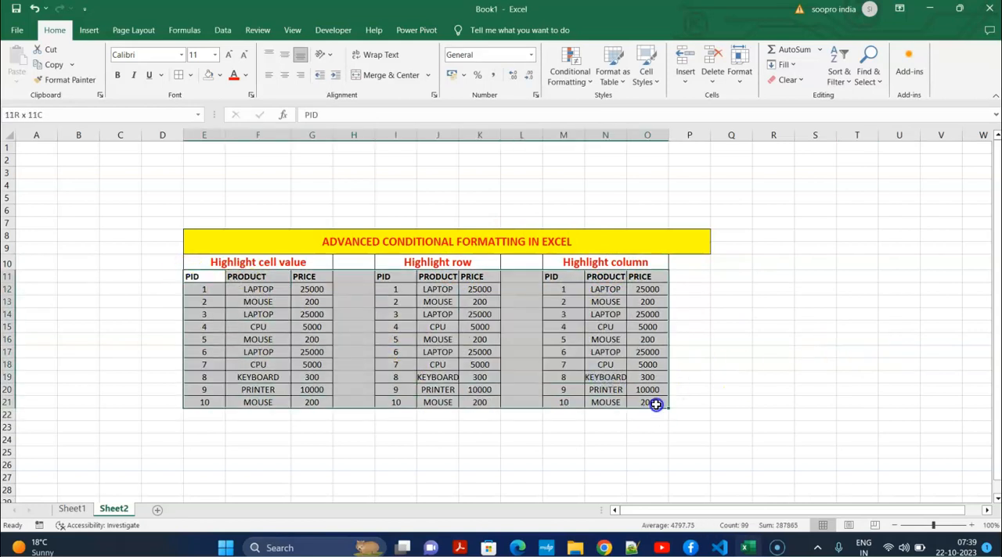
pyautogui.click(286, 75)
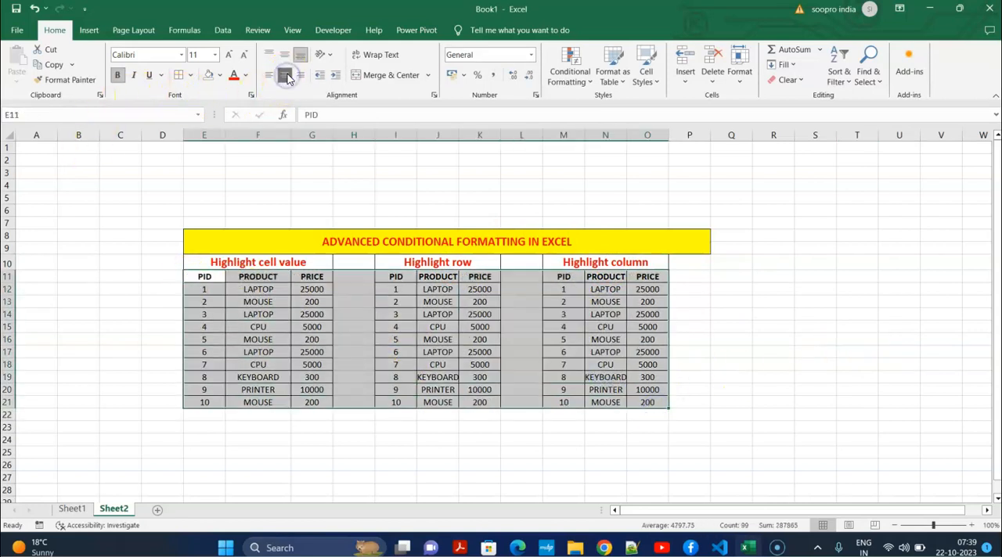
pyautogui.click(356, 363)
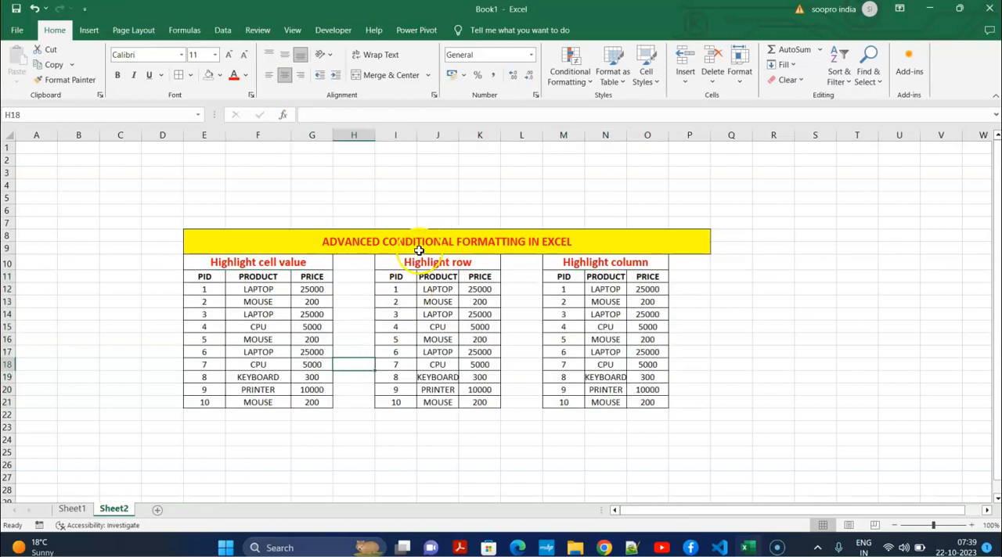
pyautogui.click(720, 340)
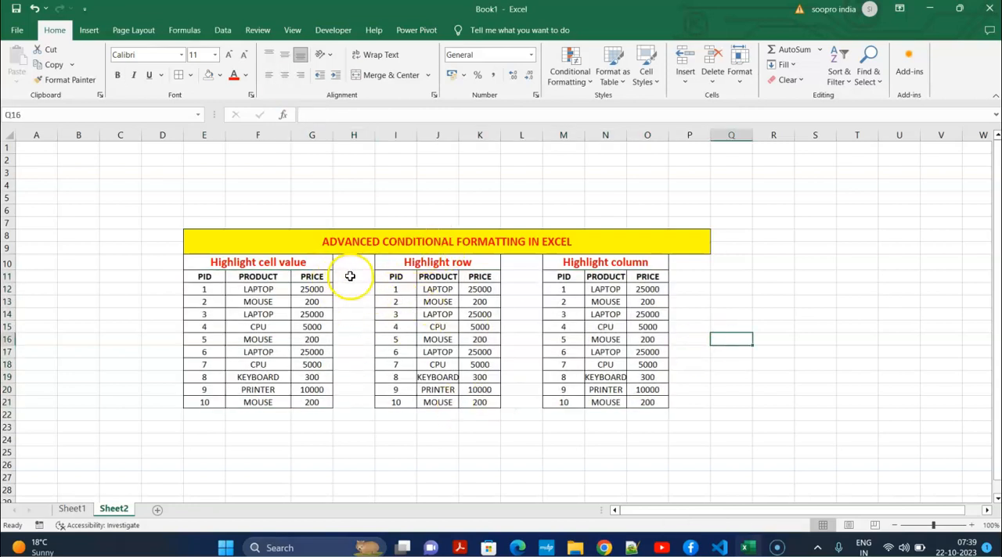
# Apply borders to H11:H12 beside the first table and enter the label "Product" in H11
pyautogui.moveTo(350, 276); pyautogui.dragTo(353, 287)
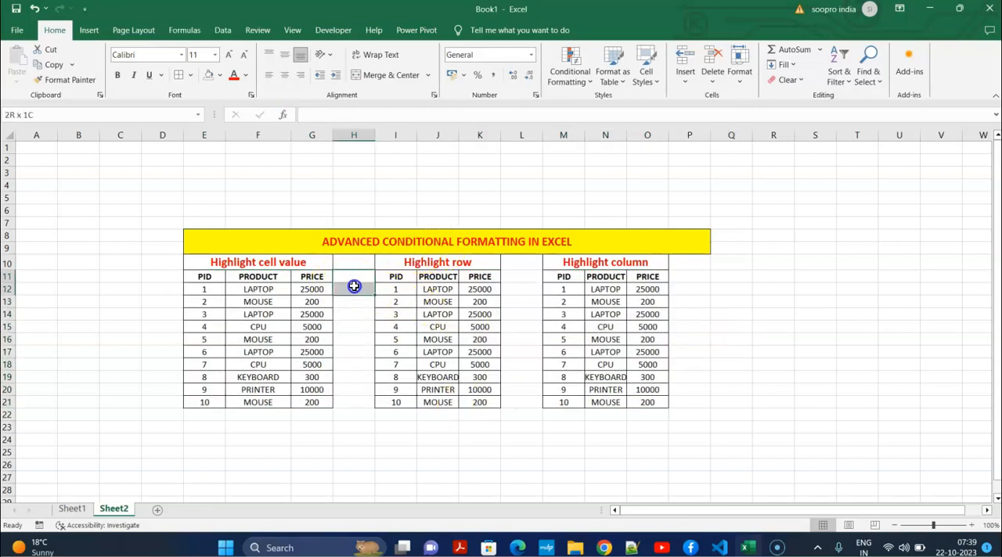
pyautogui.click(178, 79)
pyautogui.doubleClick(355, 279)
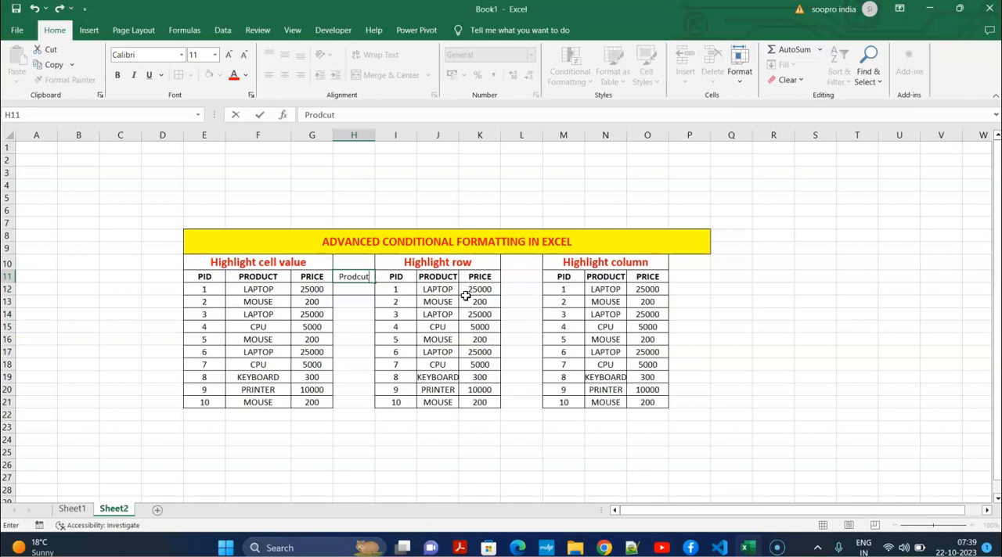
pyautogui.write('Product')
pyautogui.press('Return')
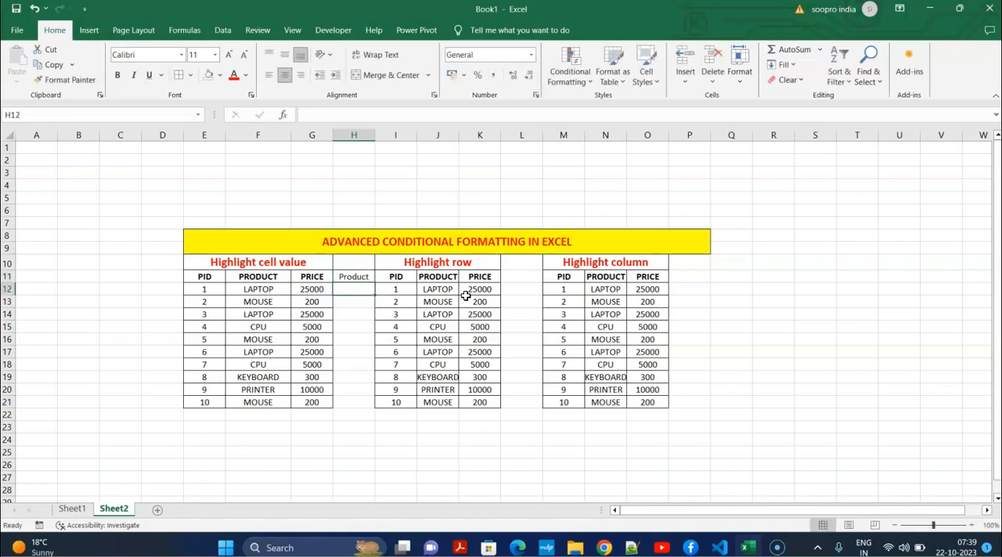
# Enter the label "Product" in L11 beside the second table
pyautogui.moveTo(519, 280); pyautogui.dragTo(521, 290)
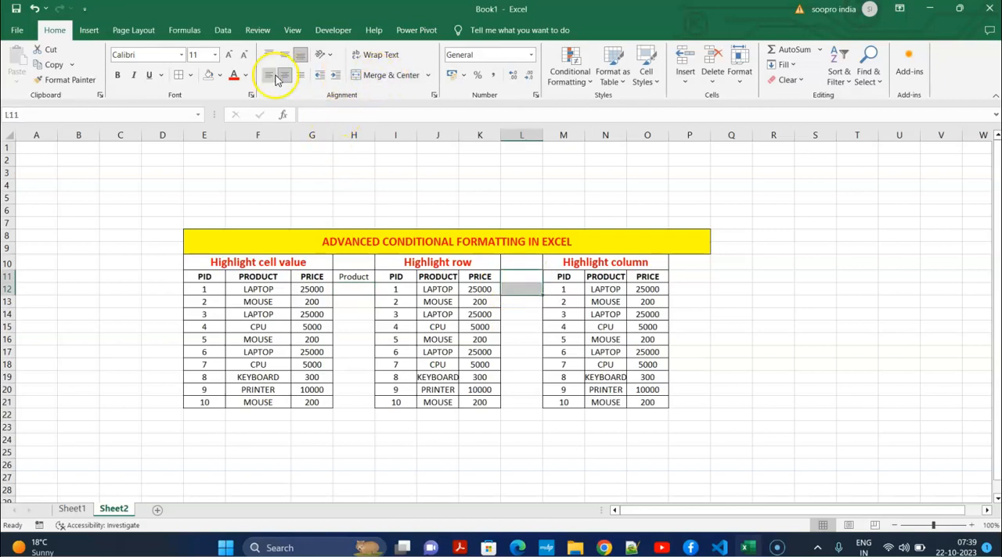
pyautogui.doubleClick(521, 276)
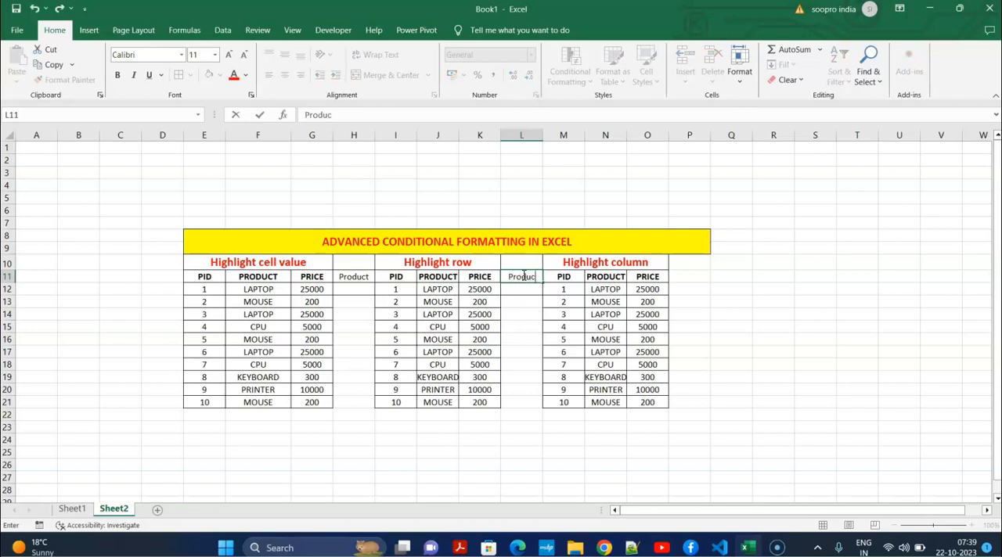
pyautogui.write('Product')
pyautogui.click(773, 325)
# Apply borders to P11:P12 beside the third table and enter the label "Column Header" in P11
pyautogui.moveTo(693, 277); pyautogui.dragTo(693, 288)
pyautogui.click(179, 75)
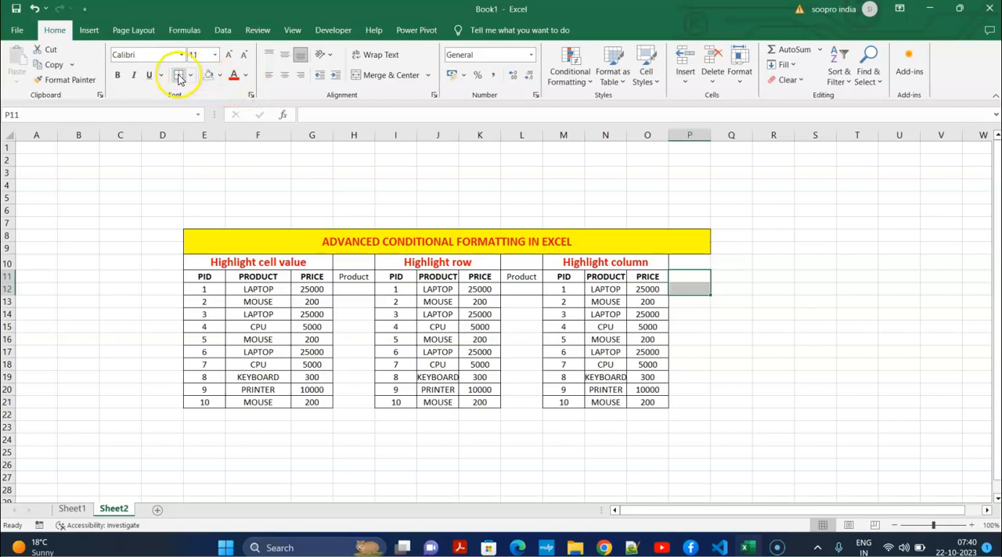
pyautogui.moveTo(750, 337); pyautogui.dragTo(750, 328)
pyautogui.doubleClick(697, 278)
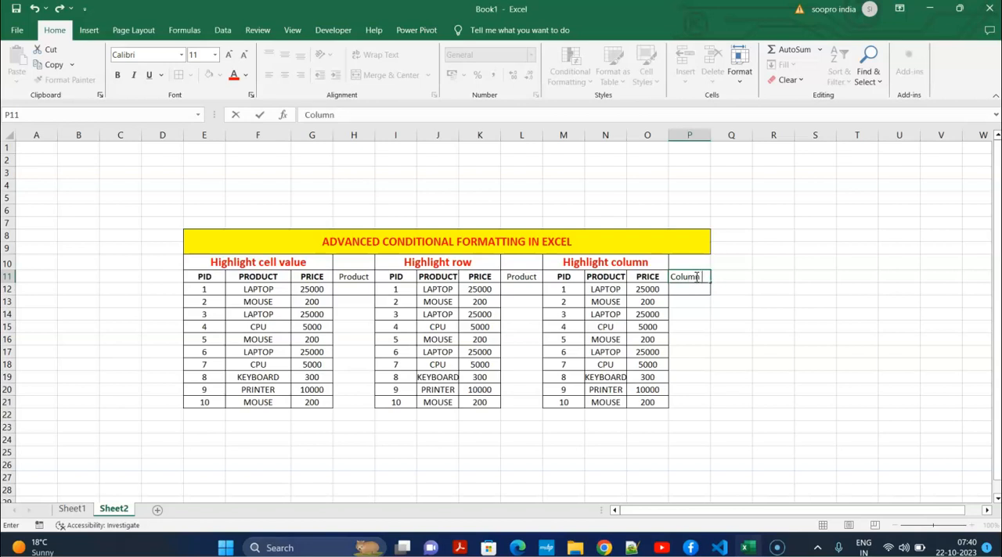
pyautogui.click(733, 300)
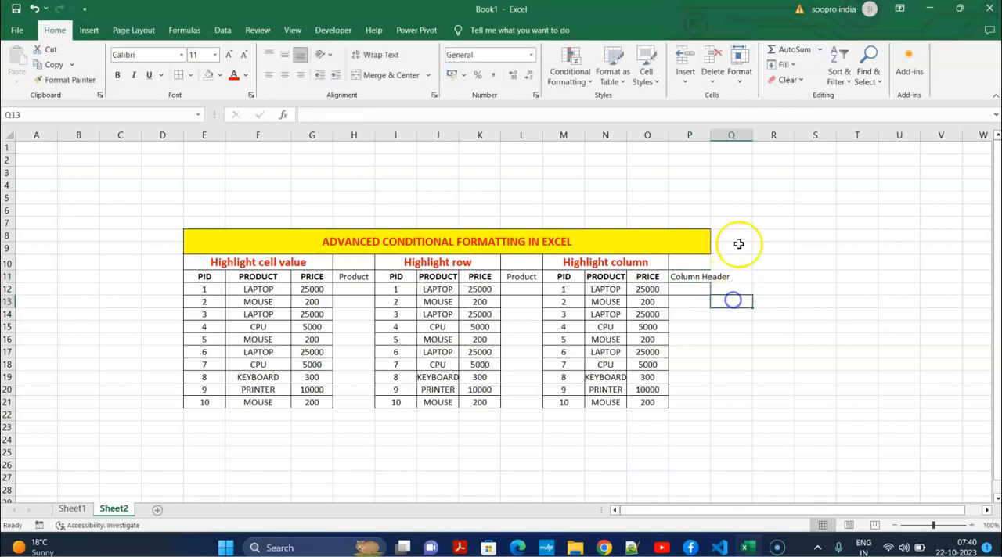
# Autofit the width of column P and make the labels in H11, L11 and P11 bold
pyautogui.doubleClick(709, 134)
pyautogui.click(705, 416)
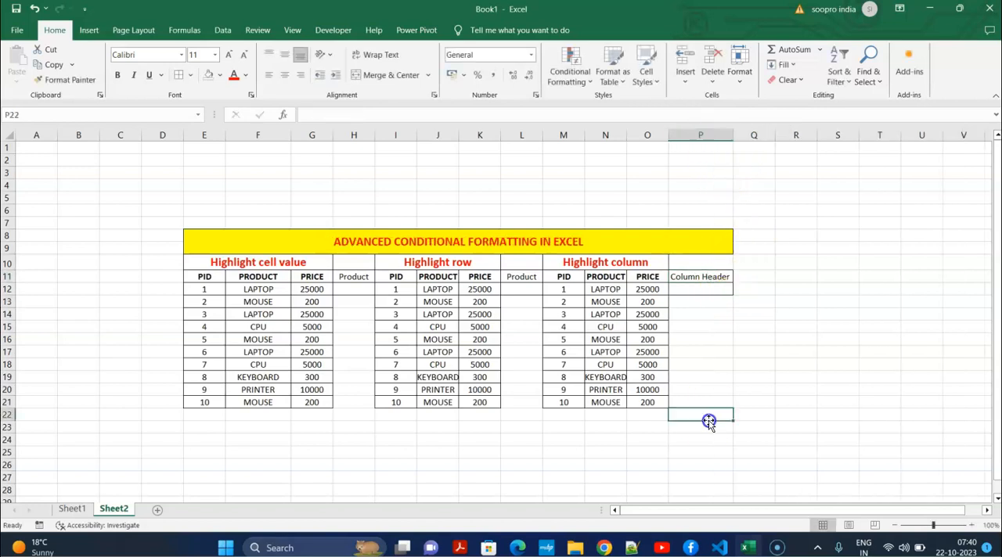
pyautogui.click(363, 273)
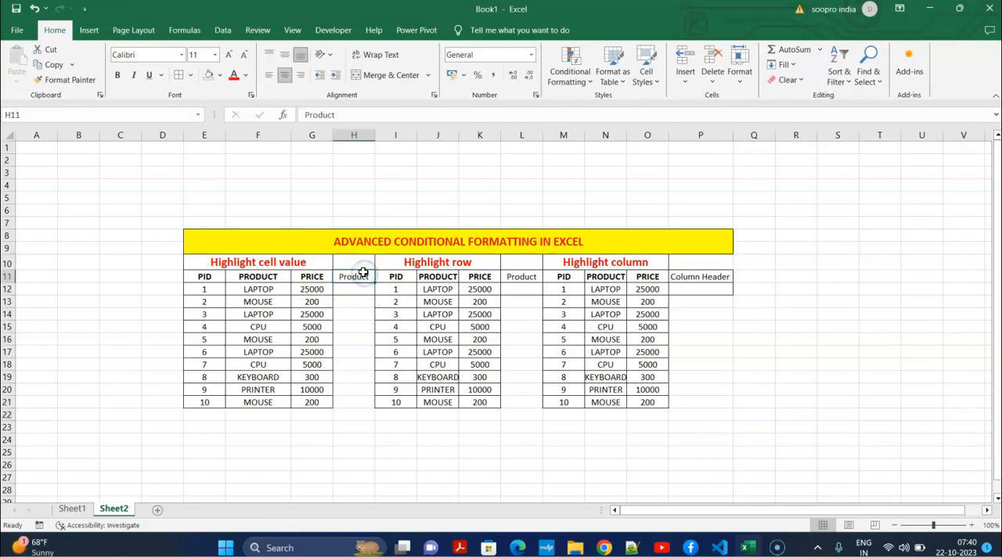
pyautogui.click(348, 316)
pyautogui.click(365, 277)
pyautogui.click(525, 278)
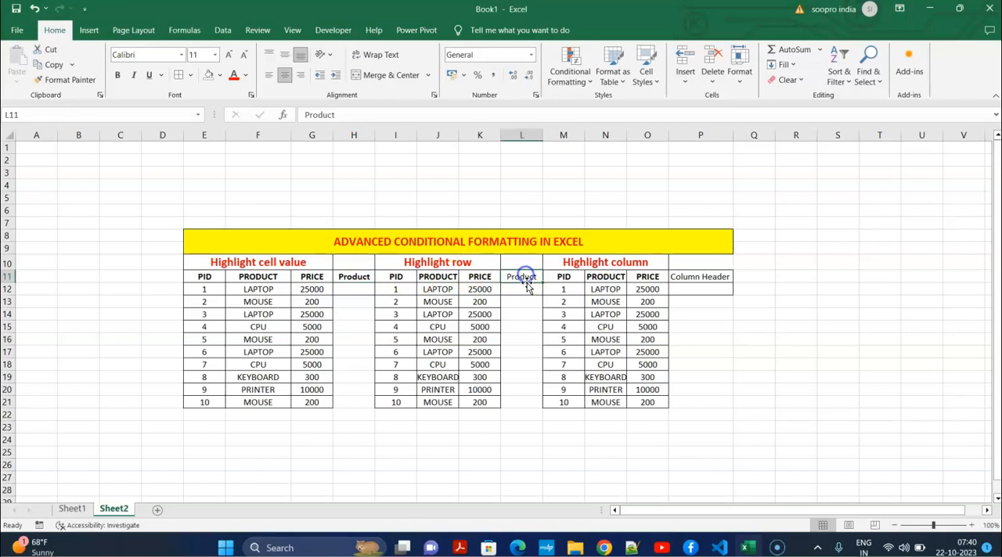
pyautogui.click(700, 278)
pyautogui.click(740, 360)
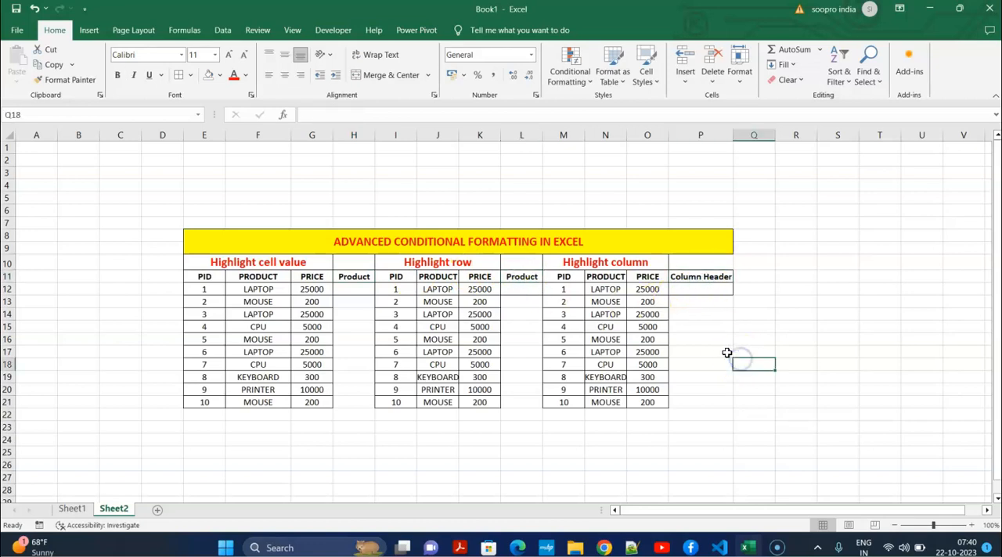
# Examine the "Highlight cell value" table, looking at the repeated entries in its PRODUCT column
pyautogui.click(279, 264)
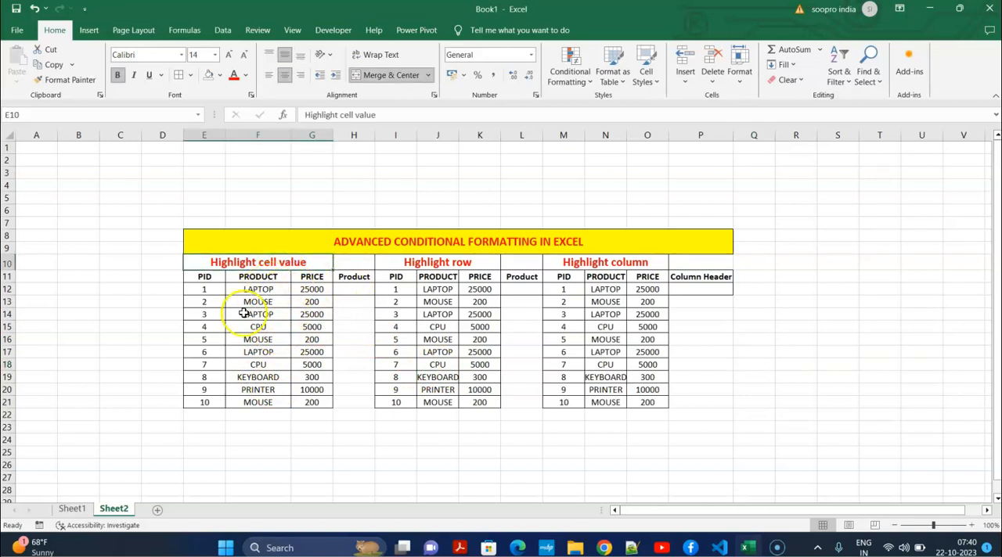
pyautogui.moveTo(205, 279); pyautogui.dragTo(304, 396)
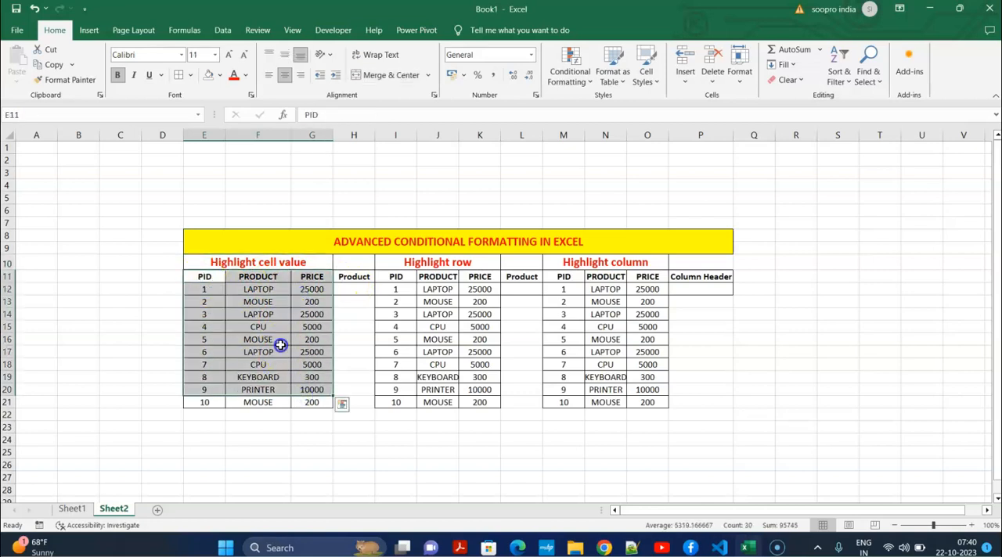
pyautogui.click(262, 289)
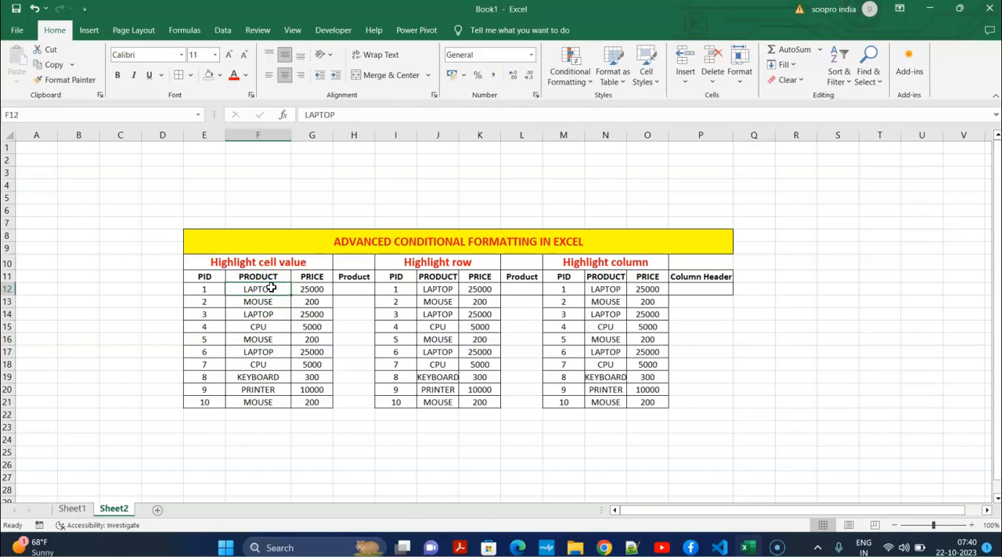
pyautogui.click(260, 353)
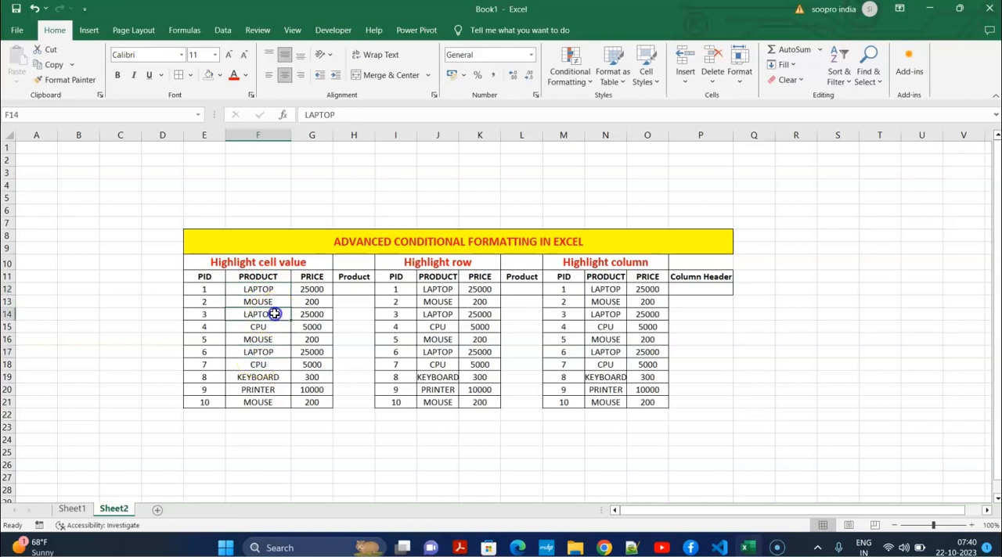
pyautogui.click(288, 314)
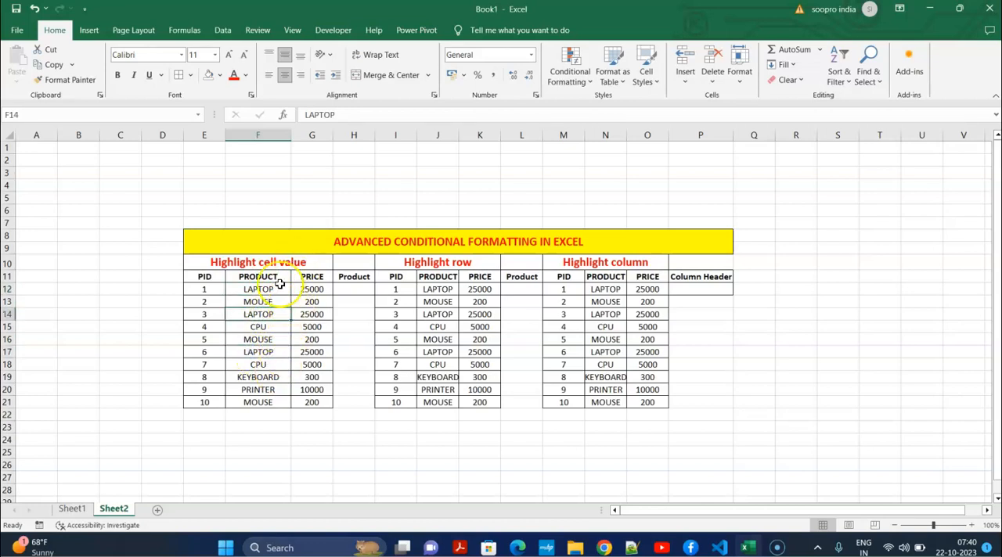
pyautogui.click(263, 326)
pyautogui.click(270, 289)
pyautogui.click(268, 325)
pyautogui.click(273, 289)
pyautogui.click(274, 314)
pyautogui.click(264, 368)
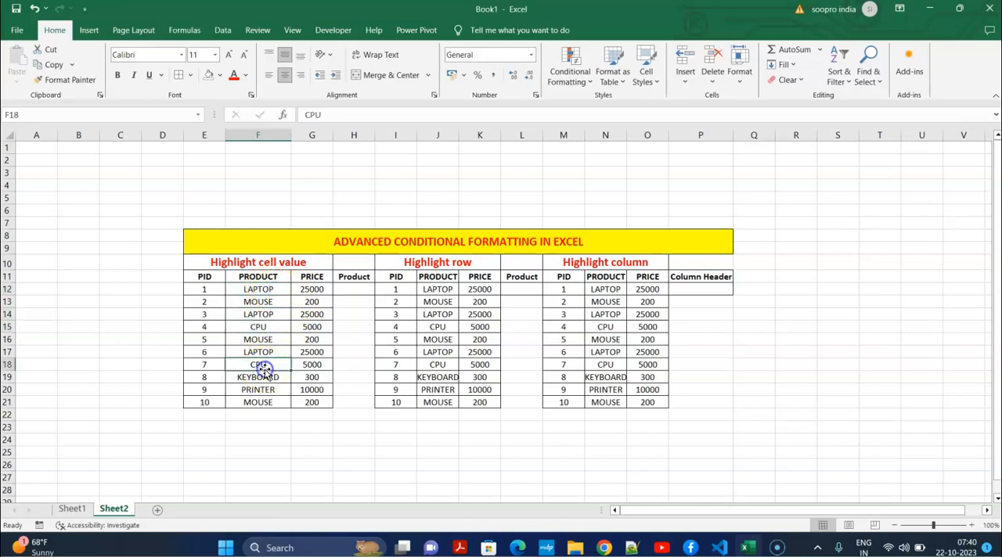
pyautogui.click(258, 472)
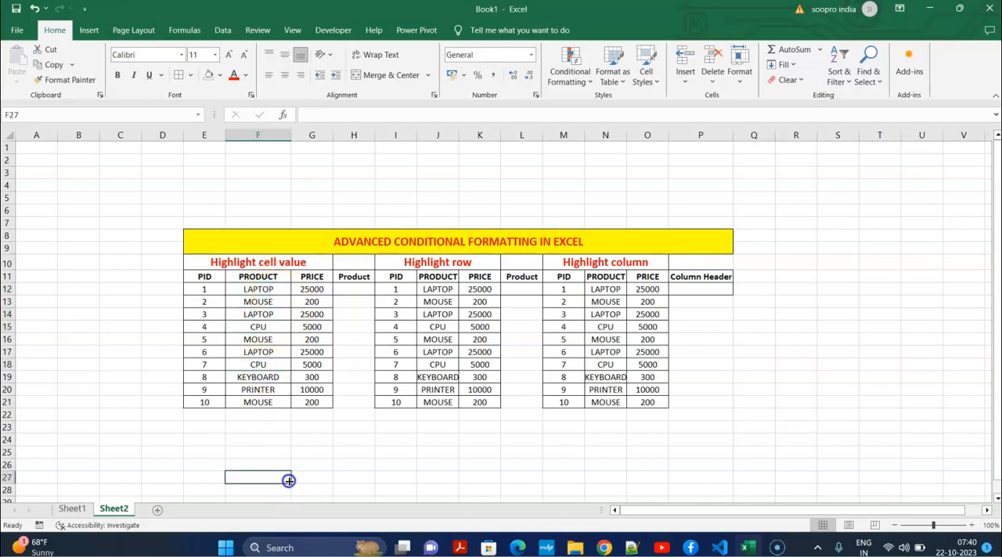
pyautogui.click(360, 363)
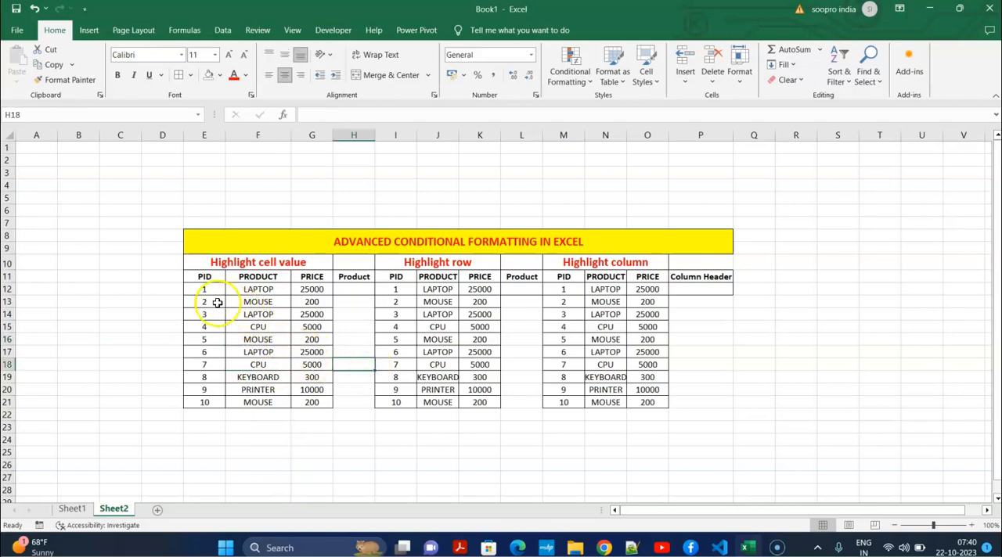
pyautogui.moveTo(270, 289); pyautogui.dragTo(269, 404)
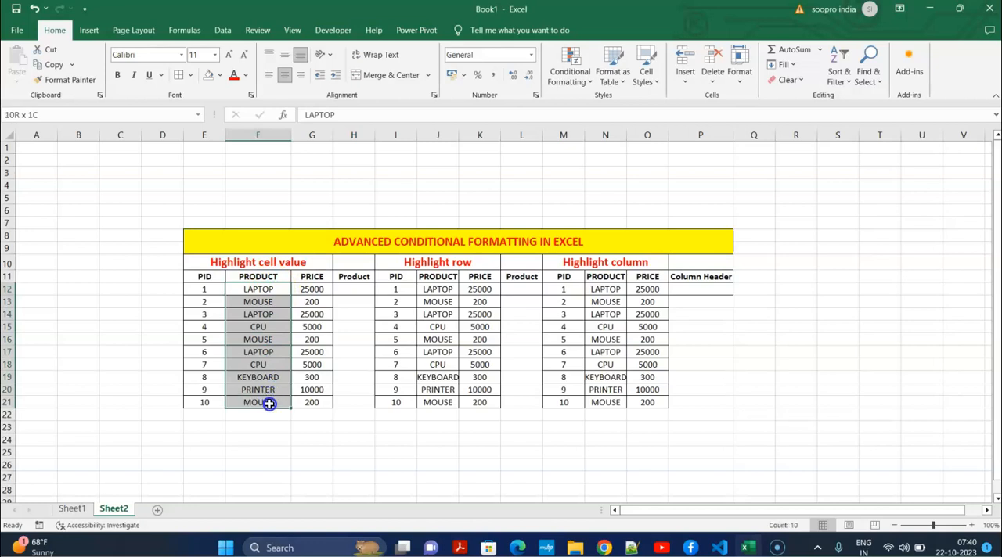
pyautogui.click(358, 329)
# Create a formula-based conditional formatting rule for F12:F21 with the formula =or(F12=$H$12)
pyautogui.moveTo(264, 288); pyautogui.dragTo(264, 401)
pyautogui.click(576, 78)
pyautogui.click(586, 222)
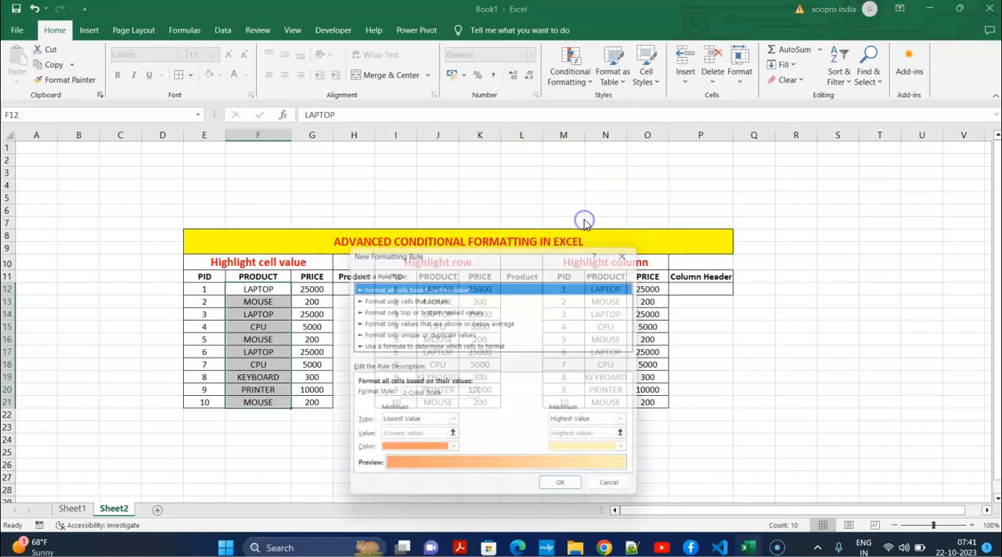
pyautogui.click(431, 346)
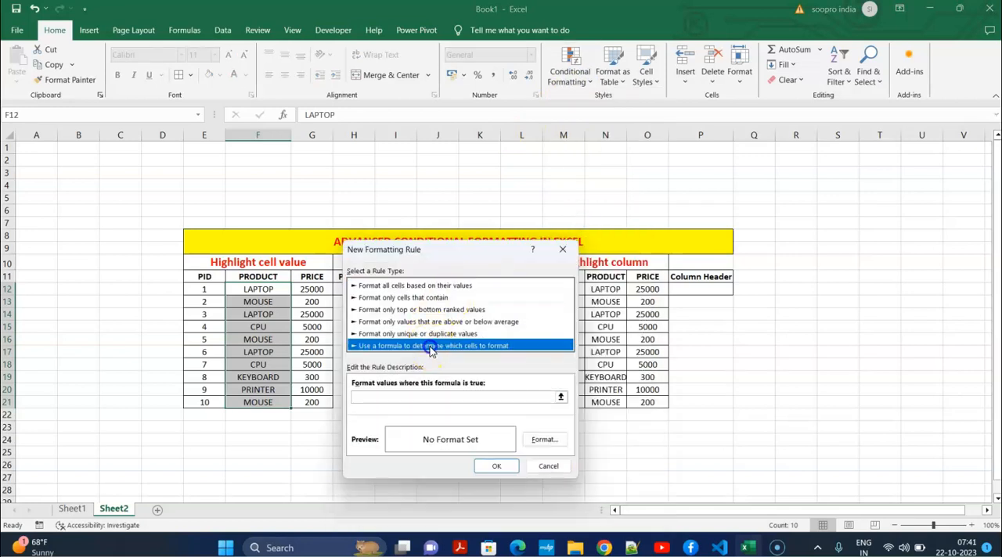
pyautogui.click(425, 397)
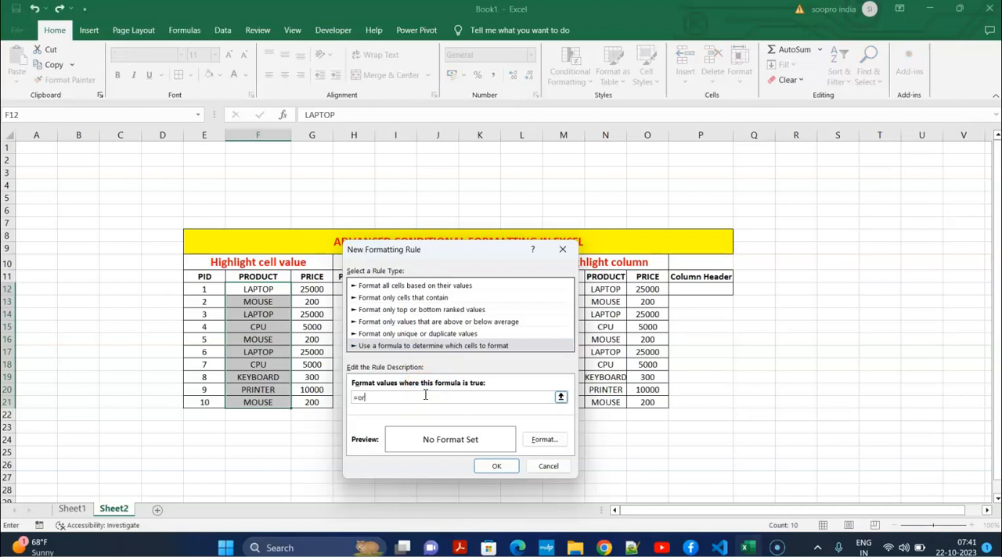
pyautogui.click(270, 289)
pyautogui.moveTo(470, 249); pyautogui.dragTo(660, 242)
pyautogui.click(357, 288)
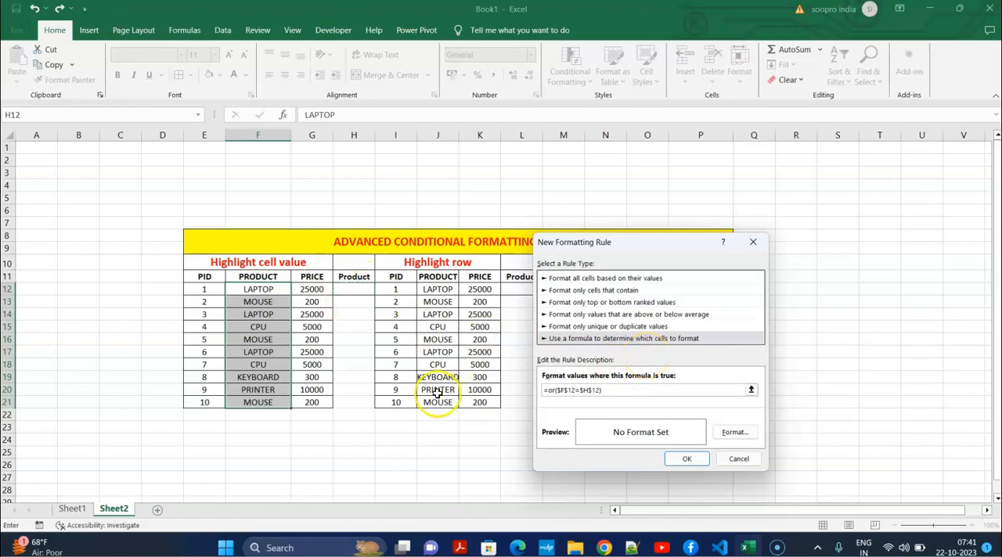
pyautogui.click(565, 390)
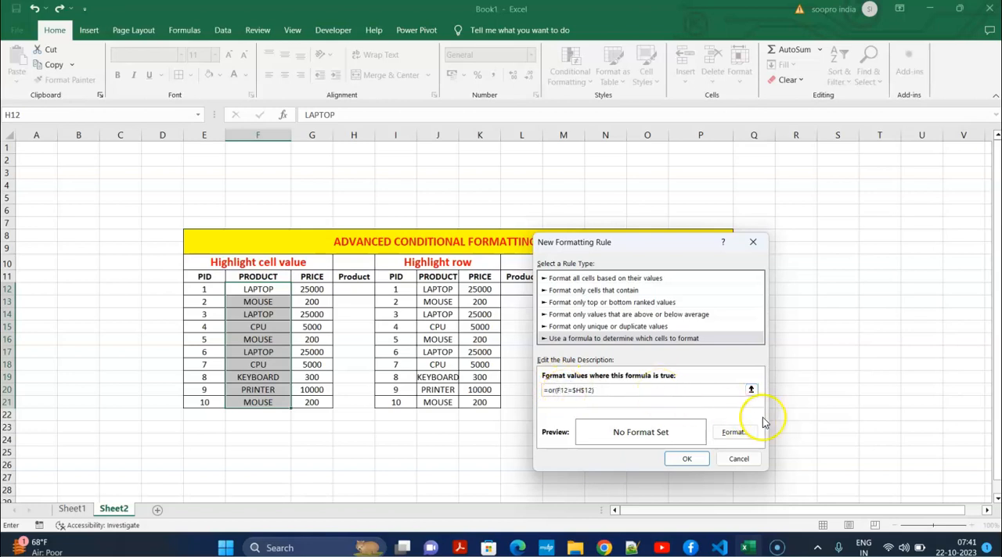
# Give the new rule a light blue background fill and apply it to the product cells
pyautogui.click(739, 432)
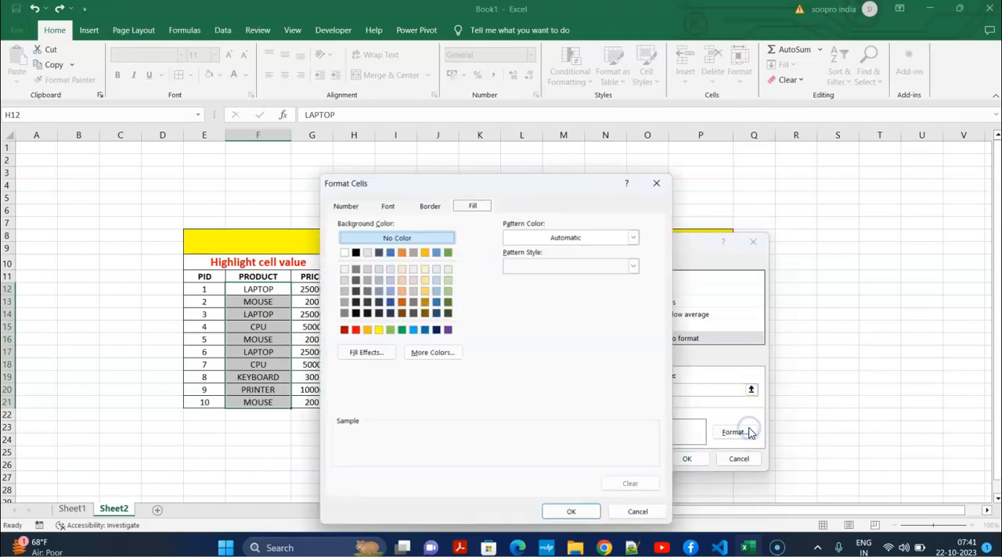
pyautogui.click(413, 329)
pyautogui.click(572, 513)
pyautogui.click(689, 459)
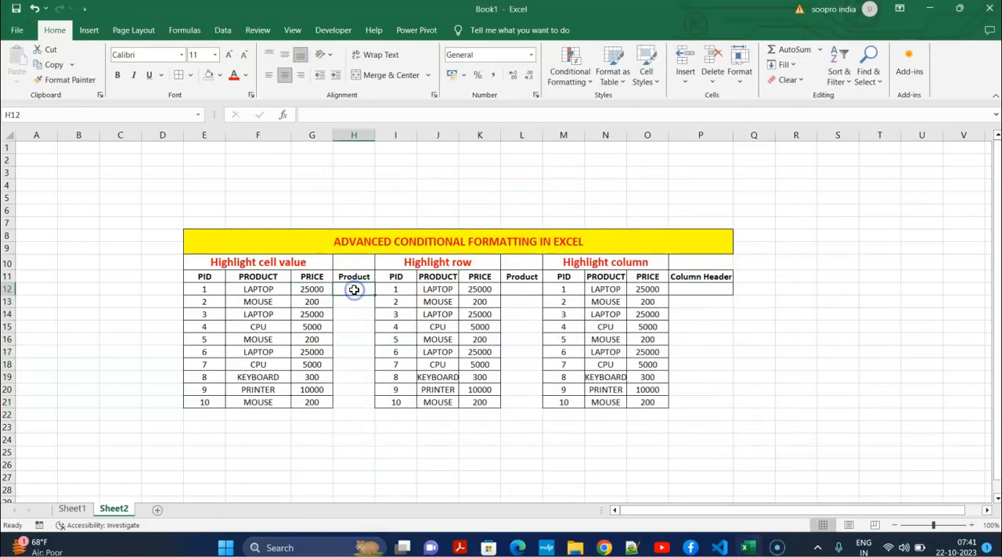
# Test the highlighting rule by entering "laptop" and "mouse" one after the other in H12
pyautogui.write('laptop')
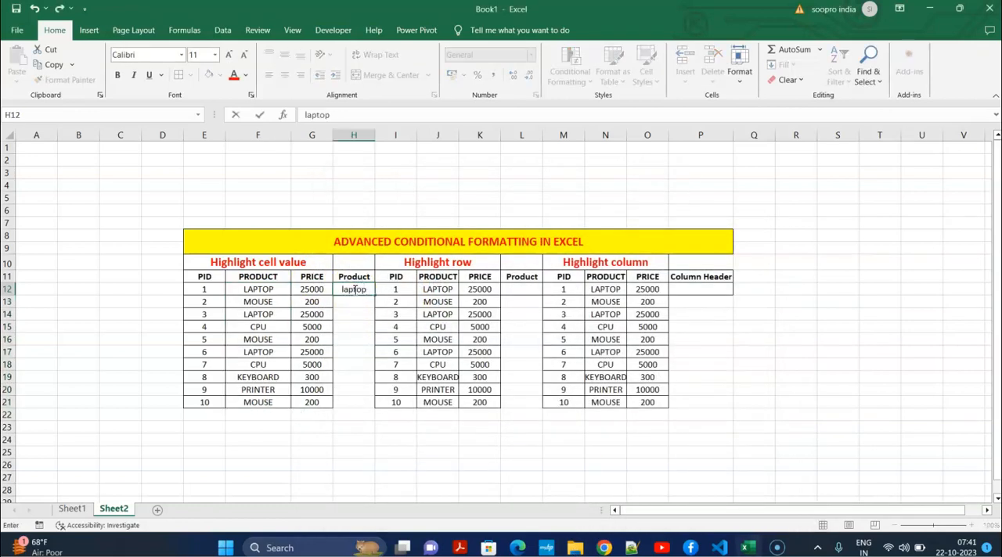
pyautogui.click(358, 310)
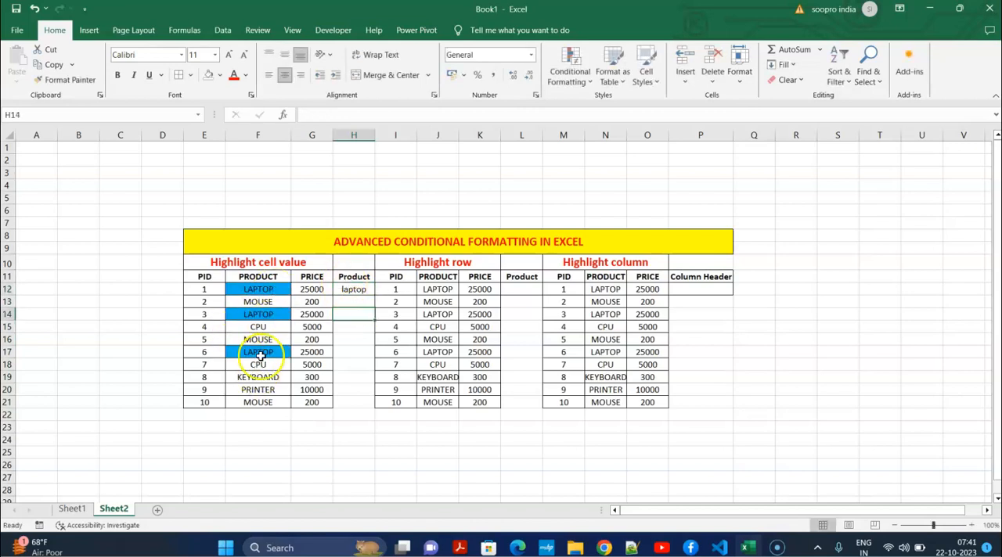
pyautogui.click(355, 289)
pyautogui.write('m')
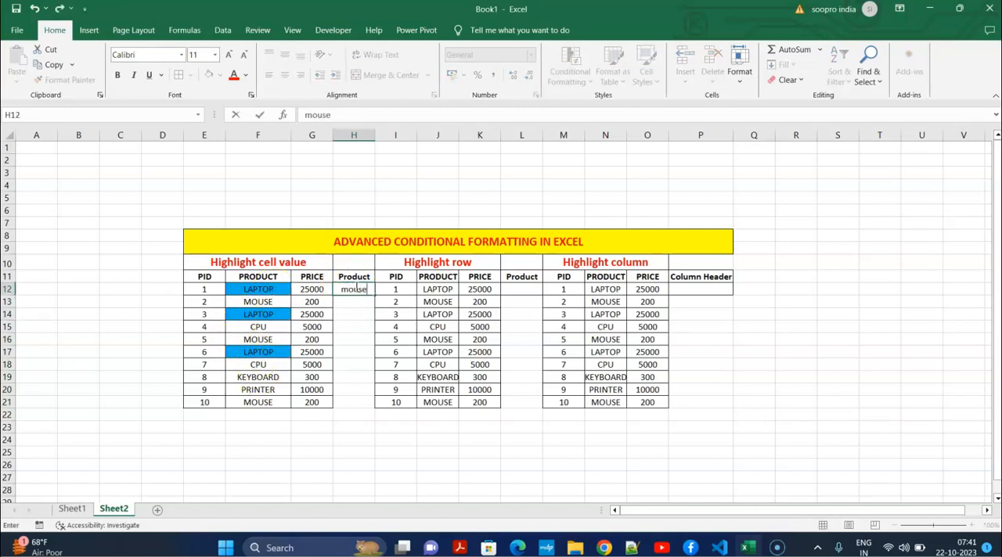
pyautogui.write('ouse')
pyautogui.click(360, 327)
# Test the rule with two more products, entering "cpu" and "keyboard" one after the other in H12
pyautogui.click(367, 289)
pyautogui.write('cpu')
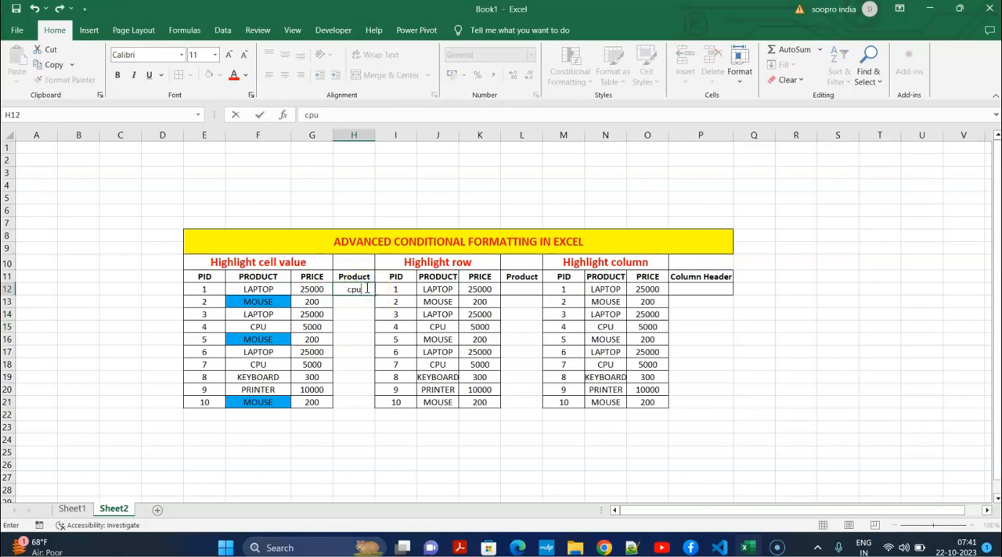
pyautogui.click(354, 325)
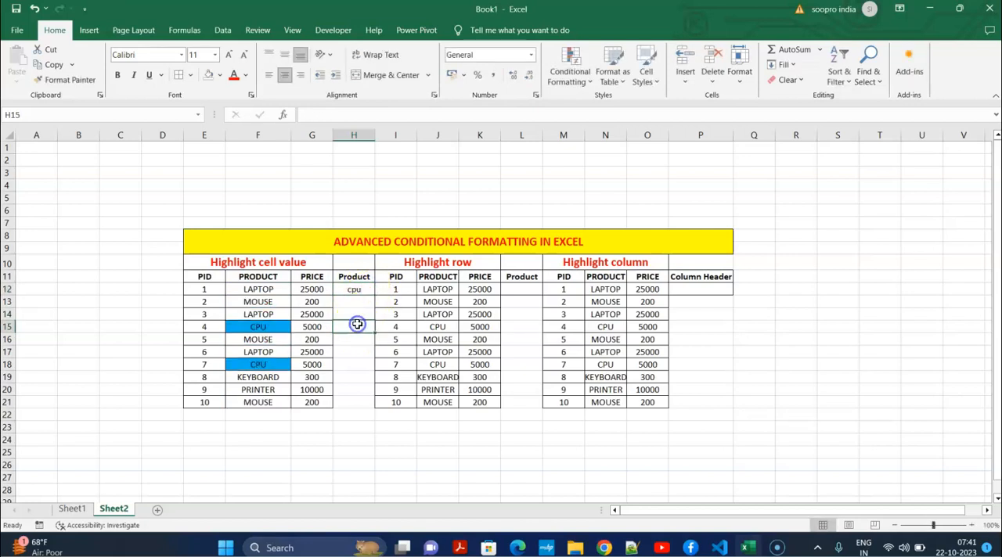
pyautogui.click(357, 287)
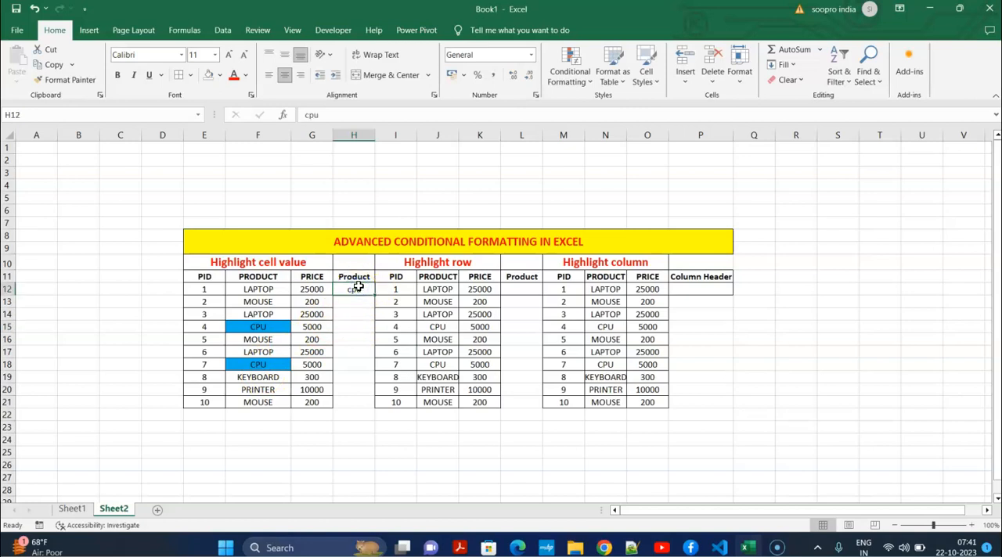
pyautogui.write('keyboard')
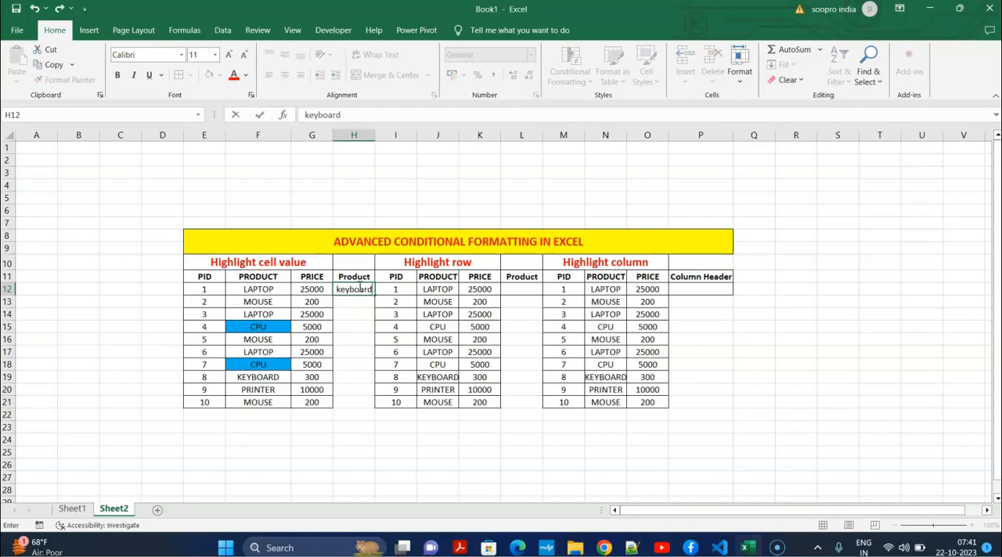
pyautogui.hotkey('ctrl', 'Return')
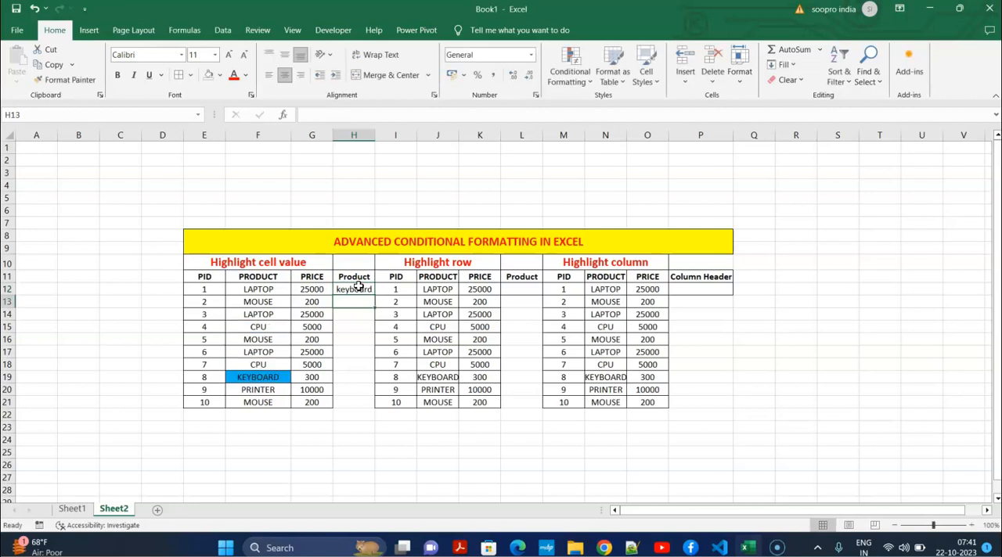
# Set the product lookup cell H12 to "laptop"
pyautogui.write('m')
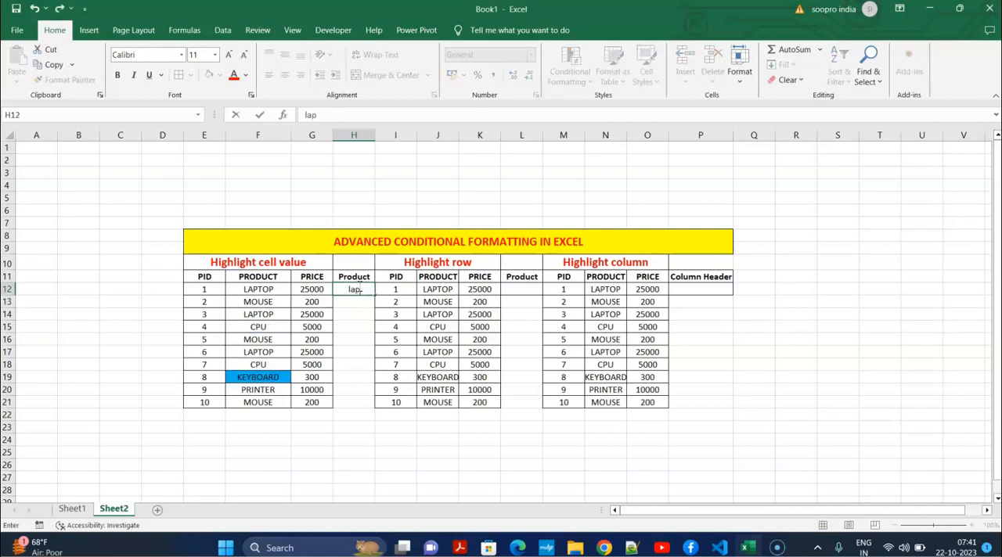
pyautogui.click(348, 339)
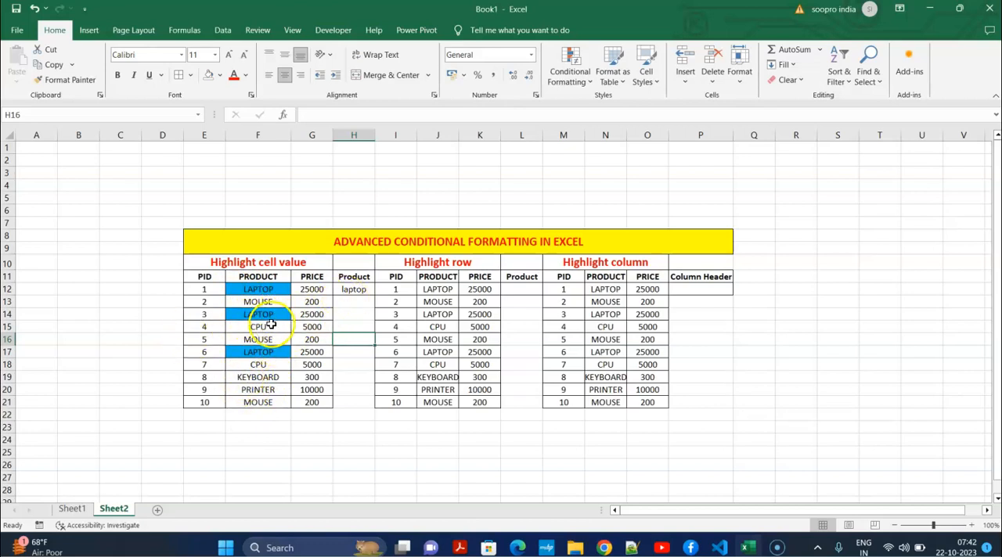
pyautogui.moveTo(368, 426); pyautogui.dragTo(380, 426)
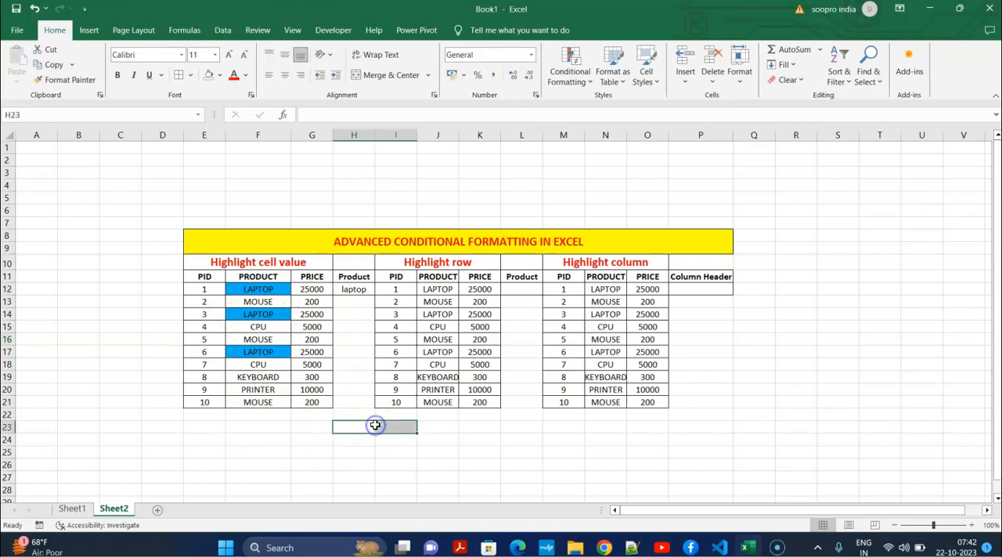
# Examine the laptop rows of the "Highlight row" table and compare them with the first table
pyautogui.click(443, 289)
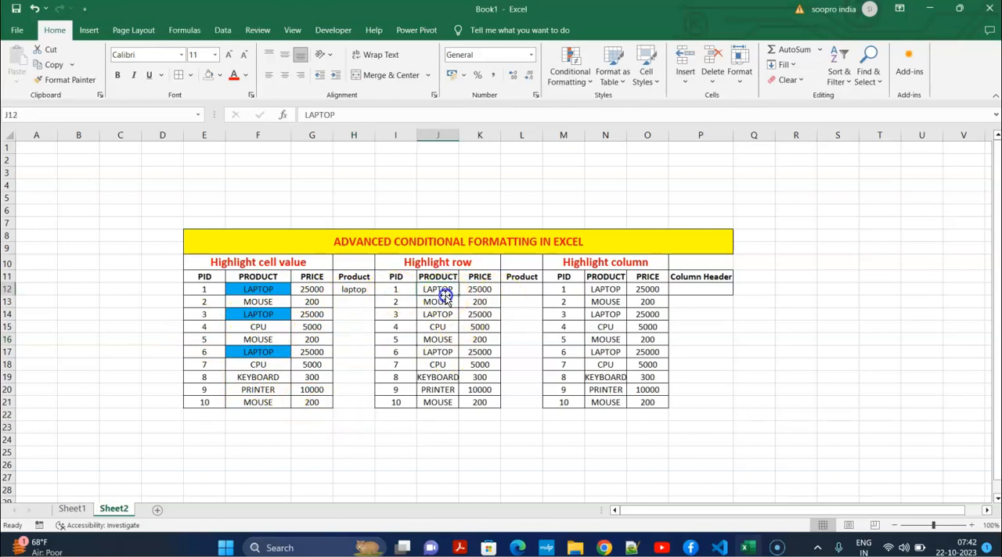
pyautogui.click(447, 352)
pyautogui.moveTo(395, 288); pyautogui.dragTo(494, 288)
pyautogui.click(262, 290)
pyautogui.click(397, 339)
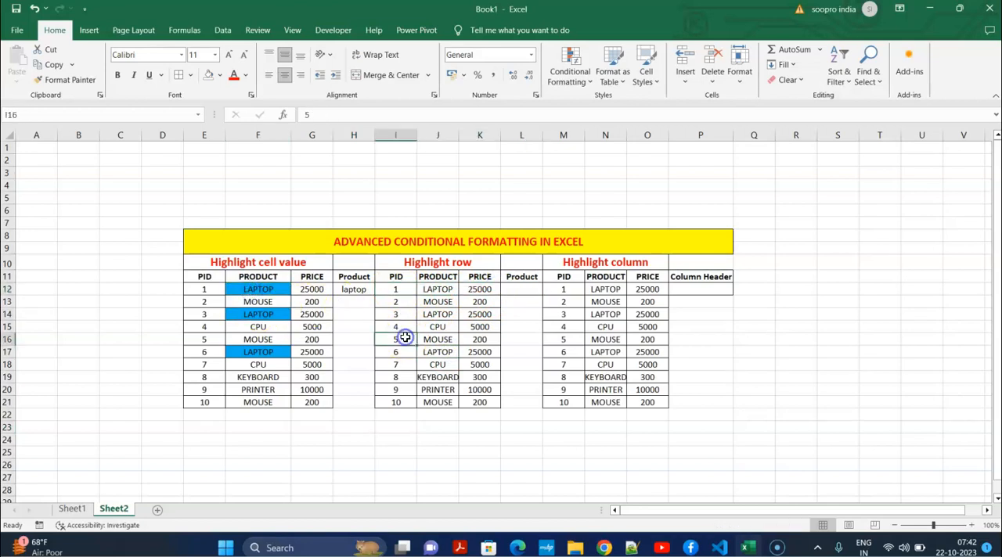
# Create a formula-based conditional formatting rule for I12:K21 using =or($J12=$L$12), keeping only the column of J12 absolute
pyautogui.click(439, 303)
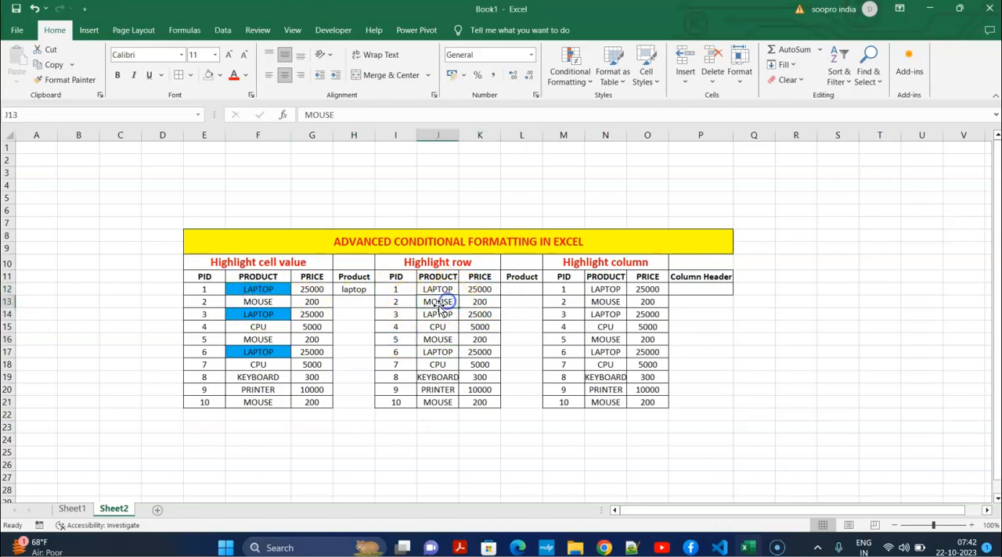
pyautogui.moveTo(395, 288); pyautogui.dragTo(486, 400)
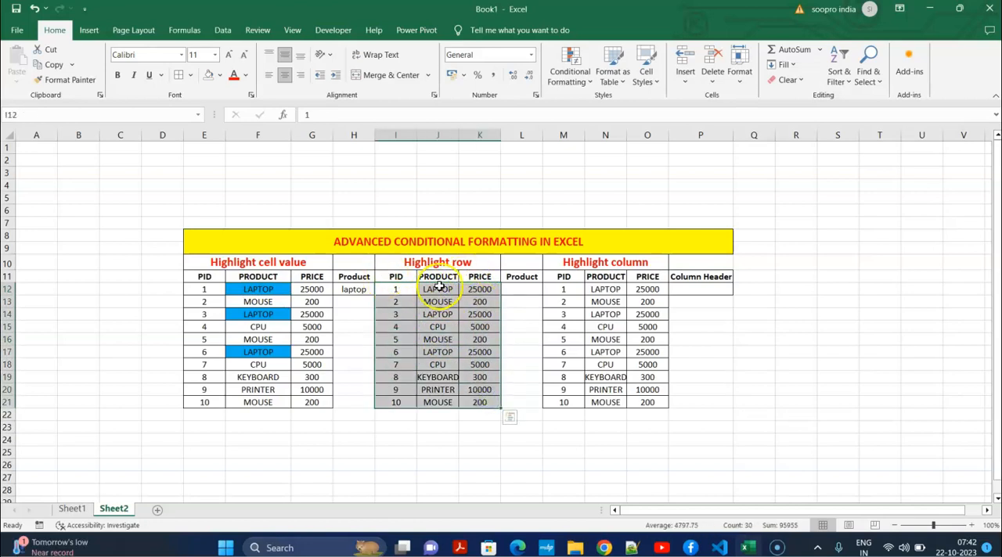
pyautogui.click(569, 75)
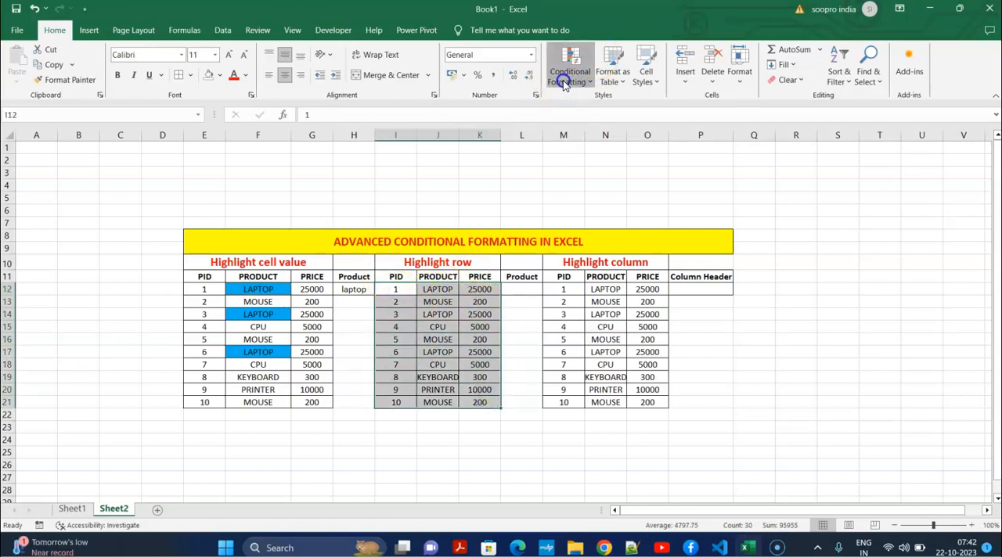
pyautogui.click(589, 223)
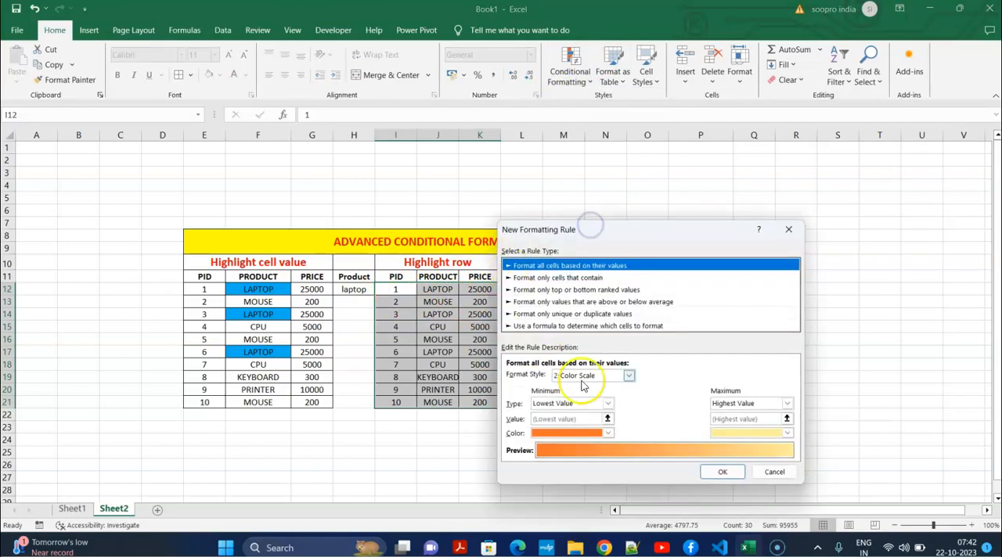
pyautogui.click(609, 326)
pyautogui.click(543, 377)
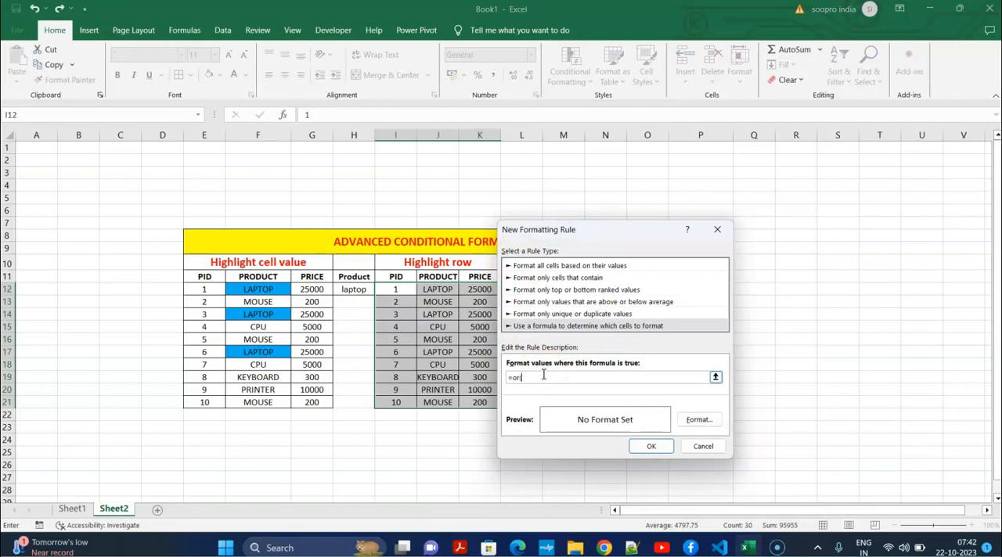
pyautogui.write('=or(')
pyautogui.click(456, 288)
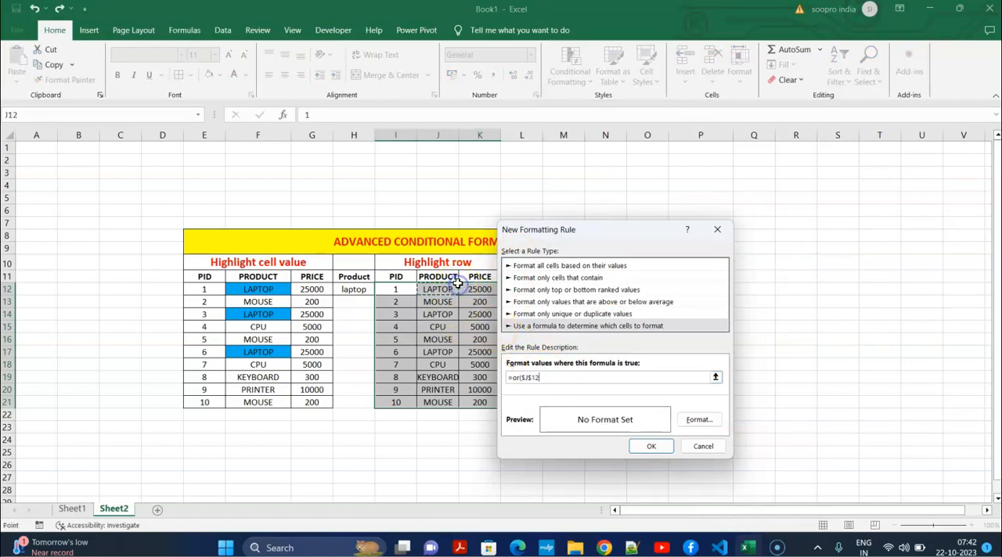
pyautogui.moveTo(602, 228); pyautogui.dragTo(768, 243)
pyautogui.write('=')
pyautogui.click(537, 289)
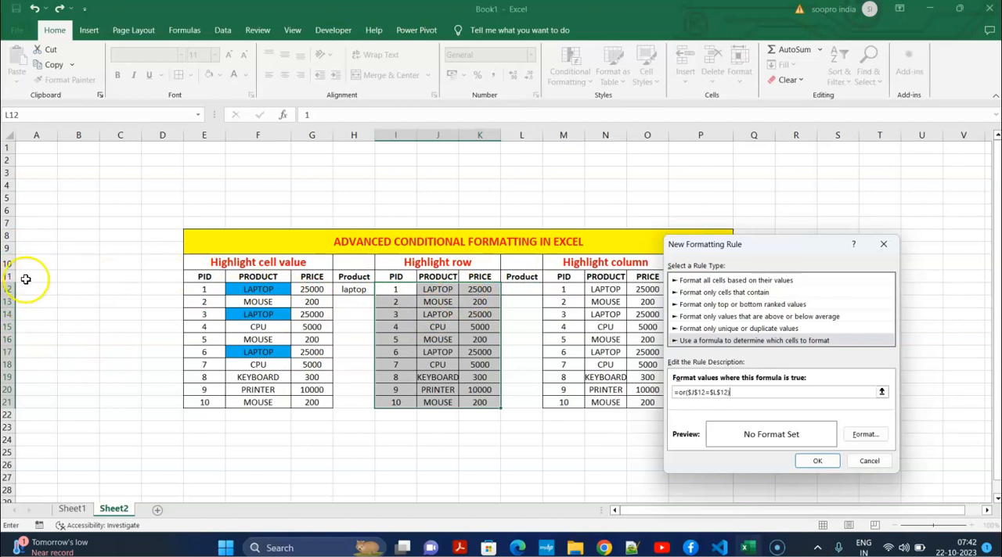
pyautogui.click(697, 392)
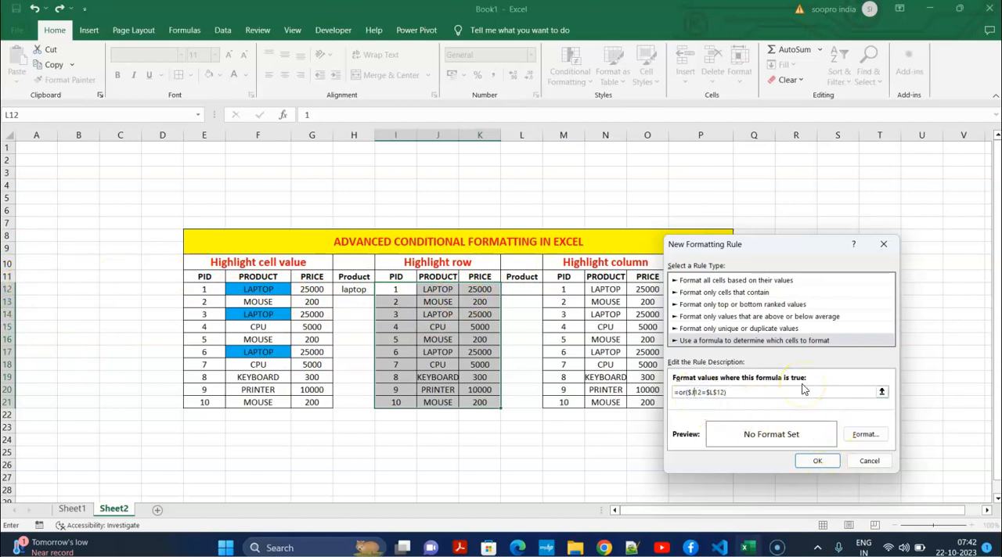
# Give the row rule a light gold background fill and apply it to the "Highlight row" table
pyautogui.click(864, 434)
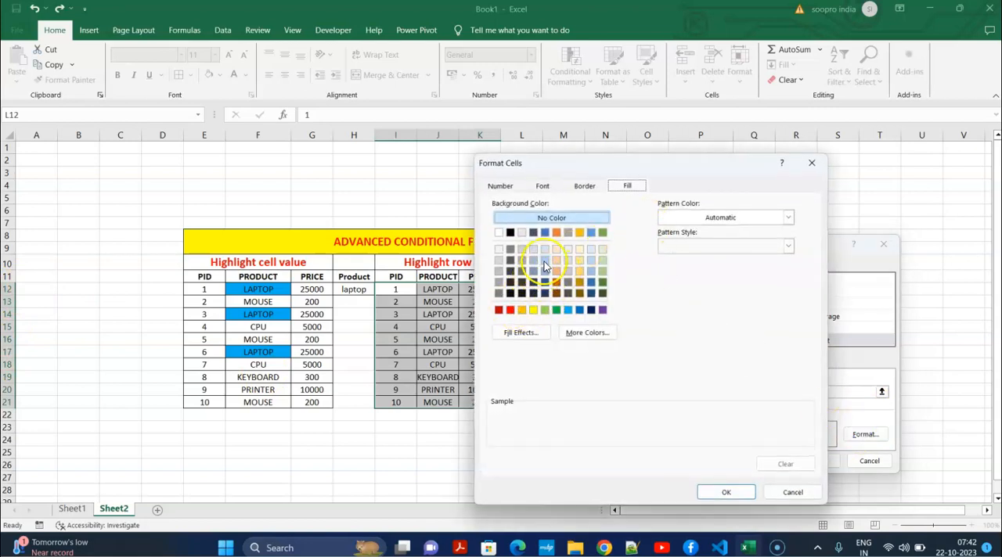
pyautogui.click(579, 261)
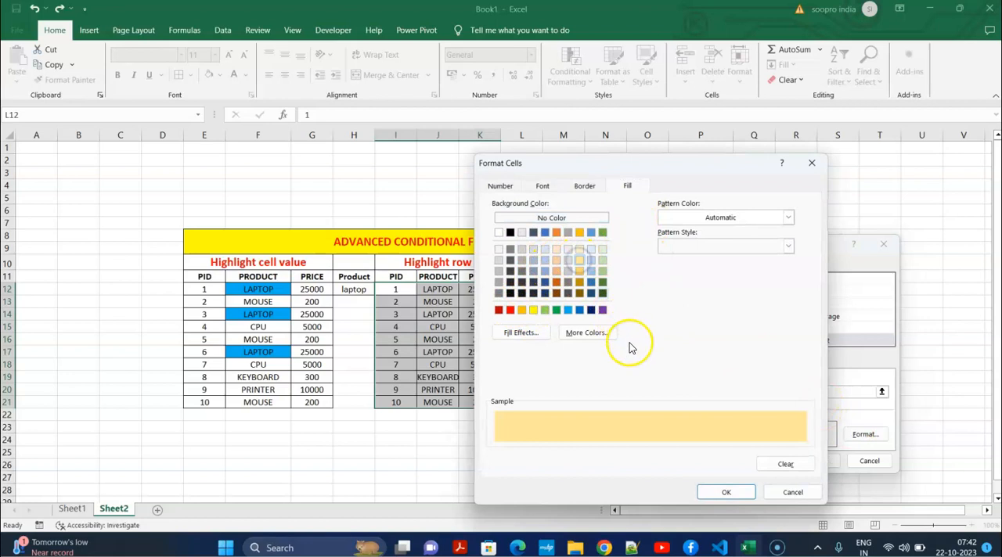
pyautogui.click(711, 493)
pyautogui.click(817, 460)
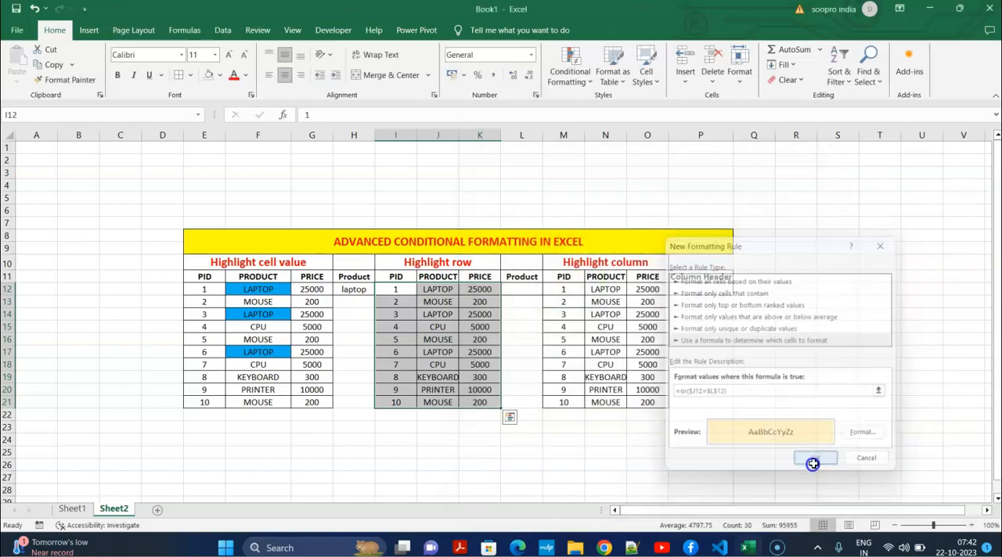
# Test the row highlighting by entering "mouse" and "laptop" one after the other in L12
pyautogui.click(510, 289)
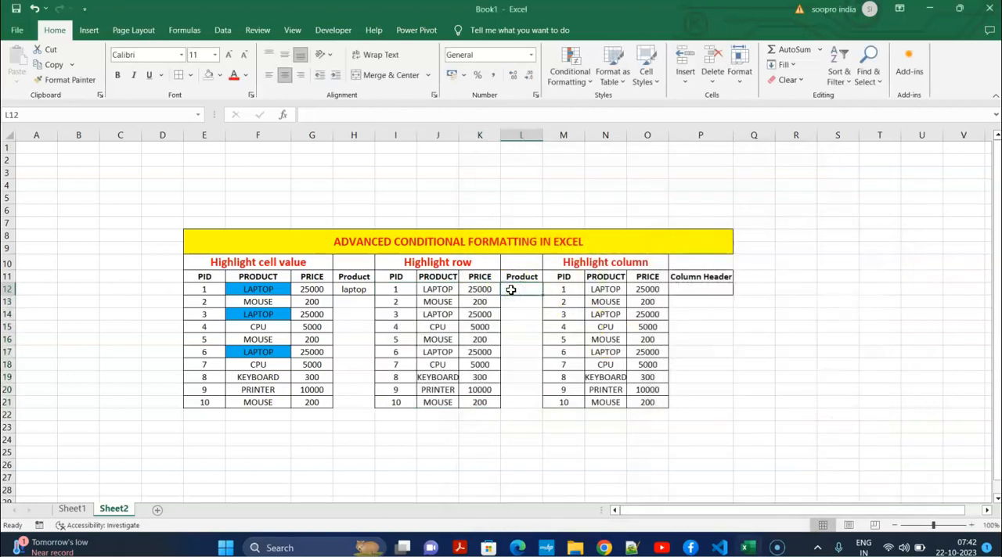
pyautogui.write('mouse')
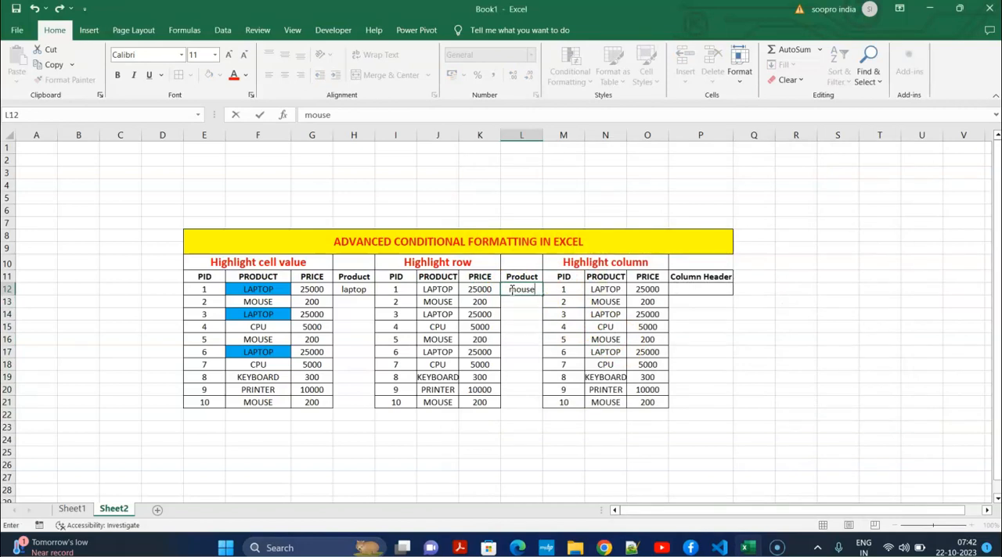
pyautogui.press('Return')
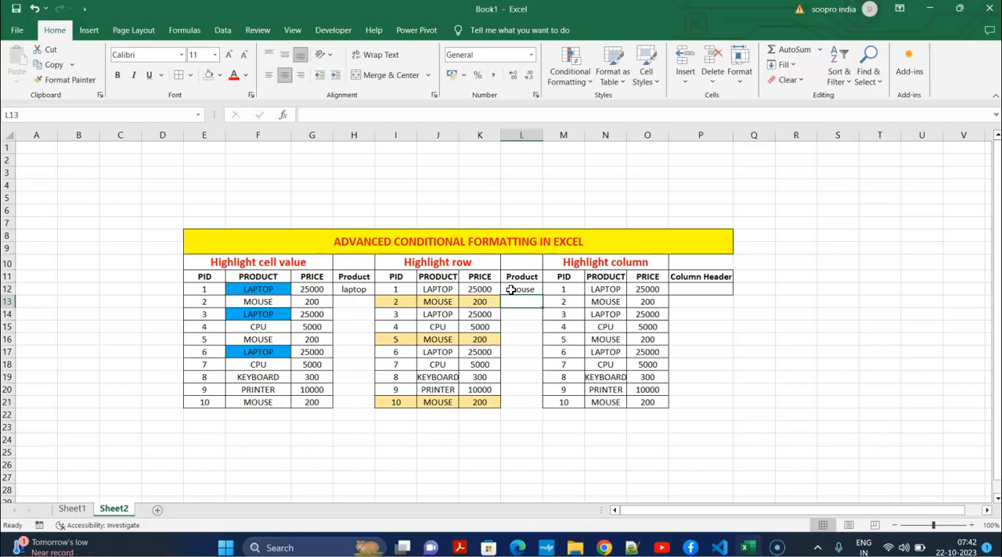
pyautogui.click(523, 289)
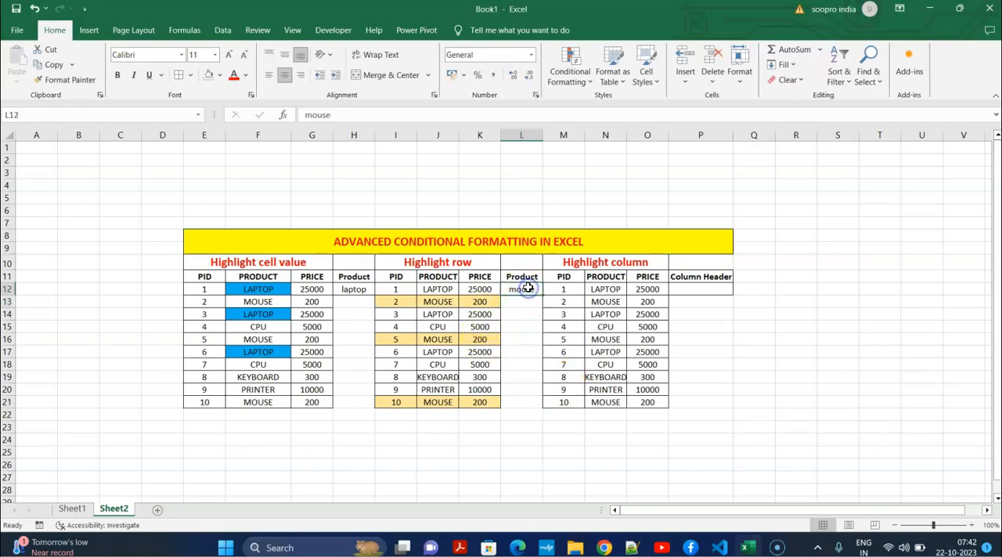
pyautogui.write('laptop')
pyautogui.press('Return')
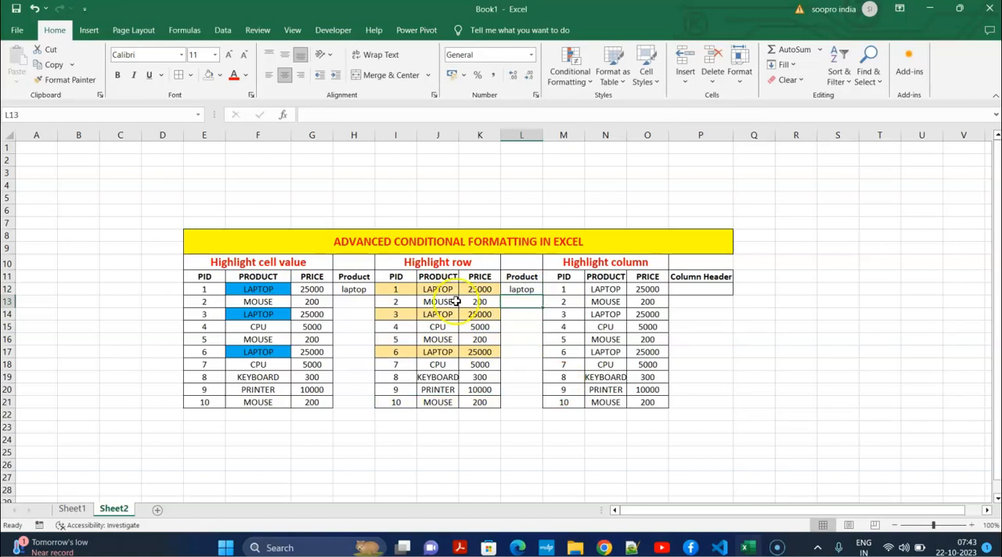
pyautogui.click(763, 328)
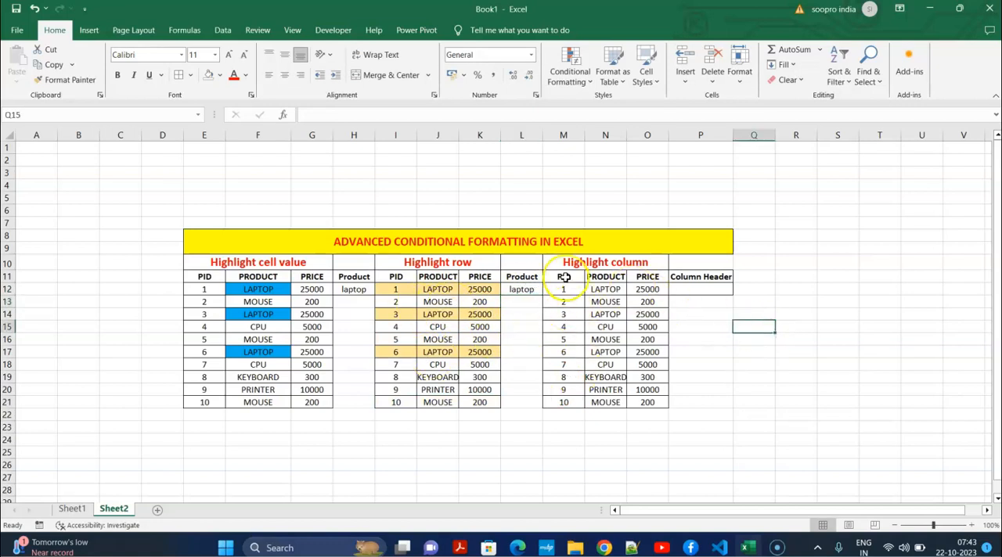
# Create a formula-based conditional formatting rule for M11:O21 using =or(M$11=$P$12), keeping only the row of M11 absolute
pyautogui.click(744, 364)
pyautogui.moveTo(554, 277); pyautogui.dragTo(646, 399)
pyautogui.click(587, 81)
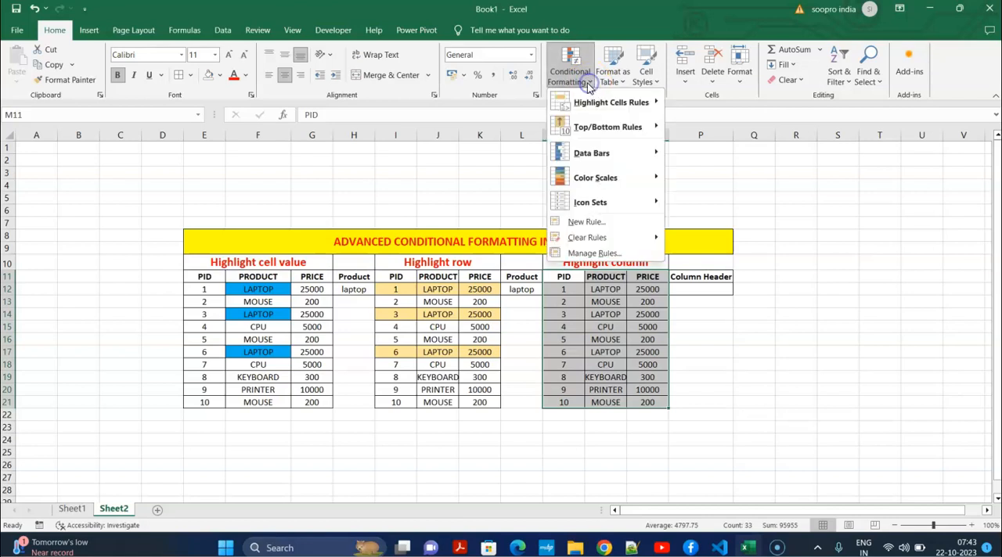
pyautogui.click(598, 221)
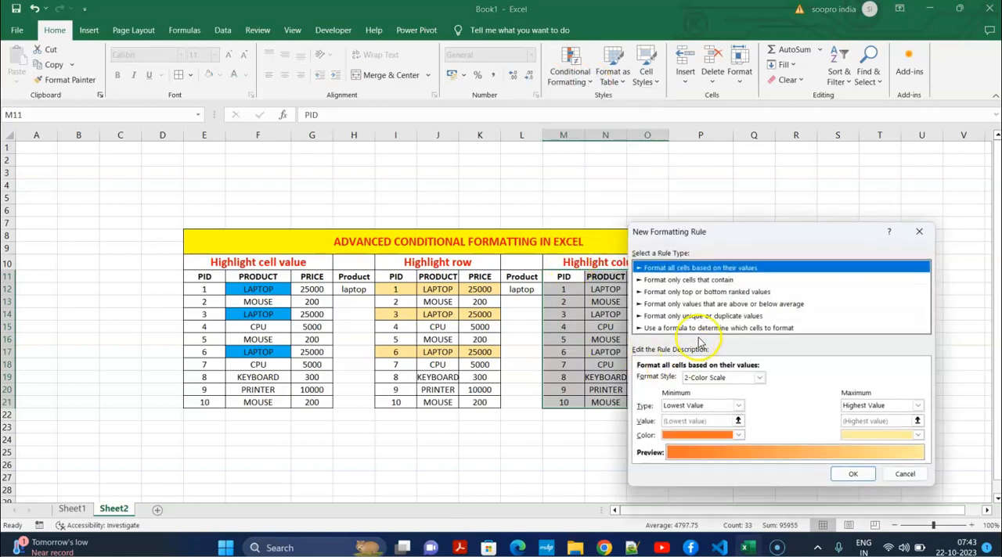
pyautogui.click(700, 329)
pyautogui.click(649, 379)
pyautogui.write('=or(')
pyautogui.click(562, 276)
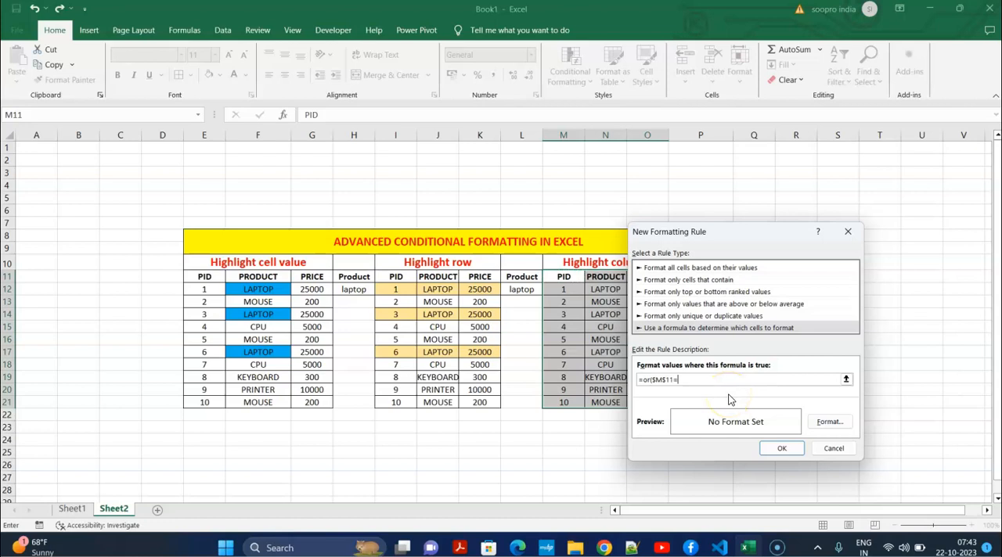
pyautogui.moveTo(741, 230); pyautogui.dragTo(435, 201)
pyautogui.click(717, 291)
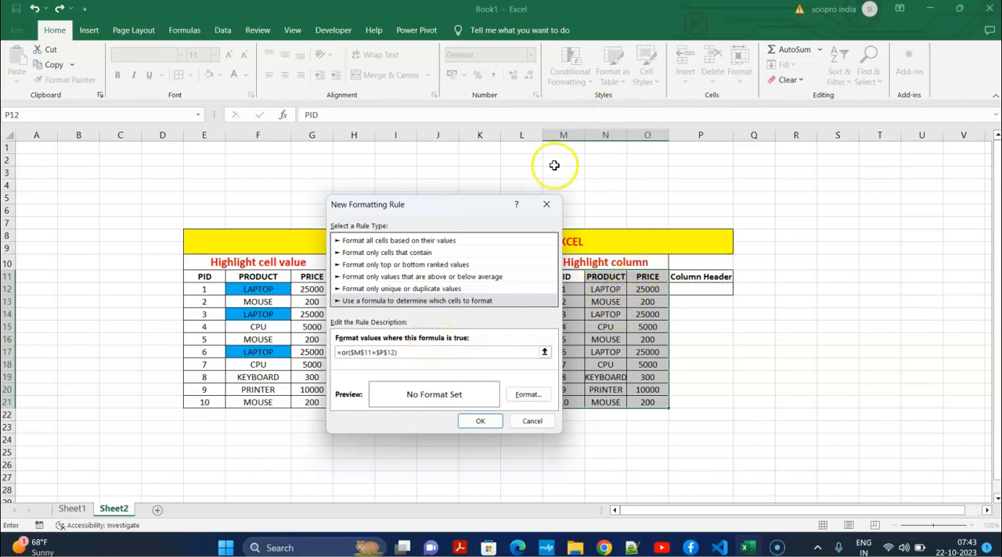
pyautogui.click(355, 352)
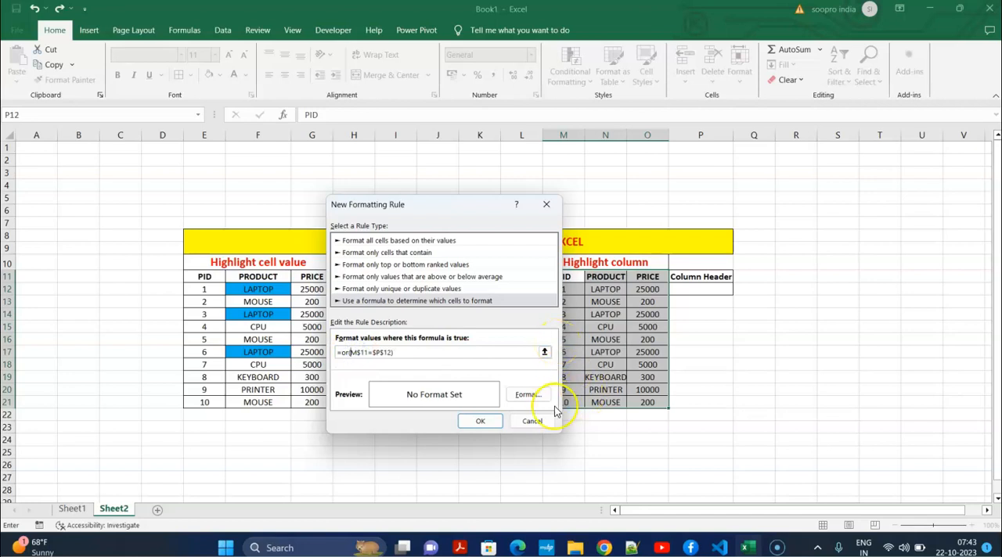
# Give the column rule an orange background fill from the standard colors and apply it to the "Highlight column" table
pyautogui.click(529, 395)
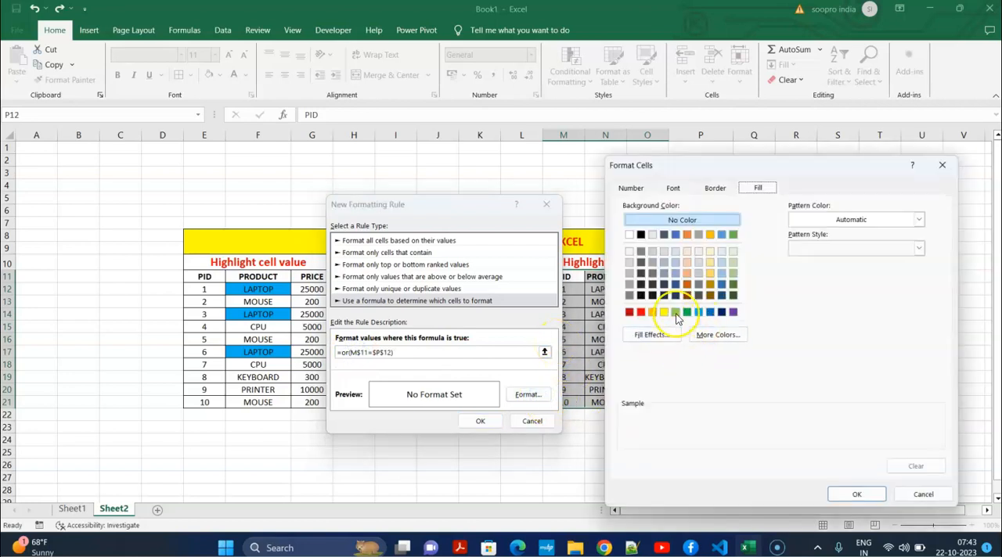
pyautogui.click(698, 312)
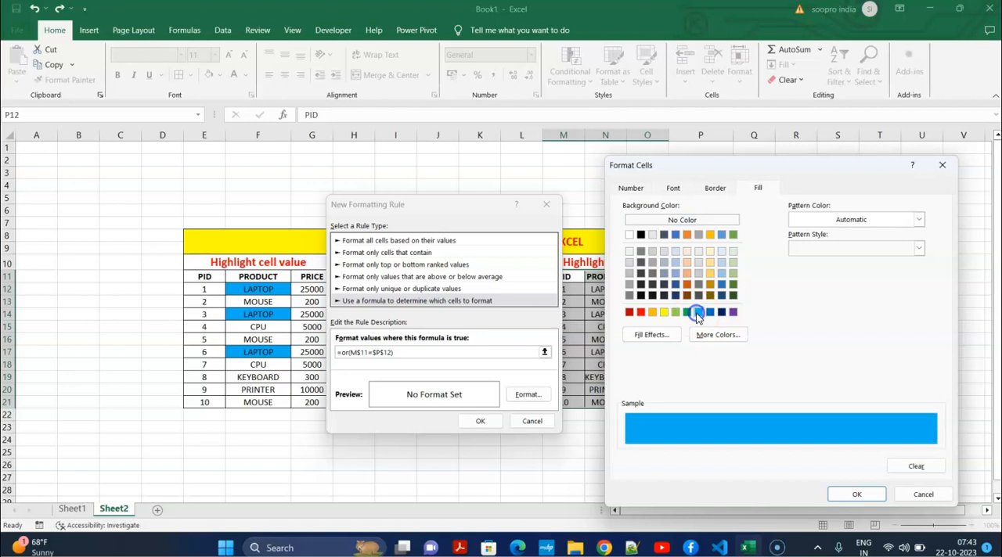
pyautogui.click(654, 312)
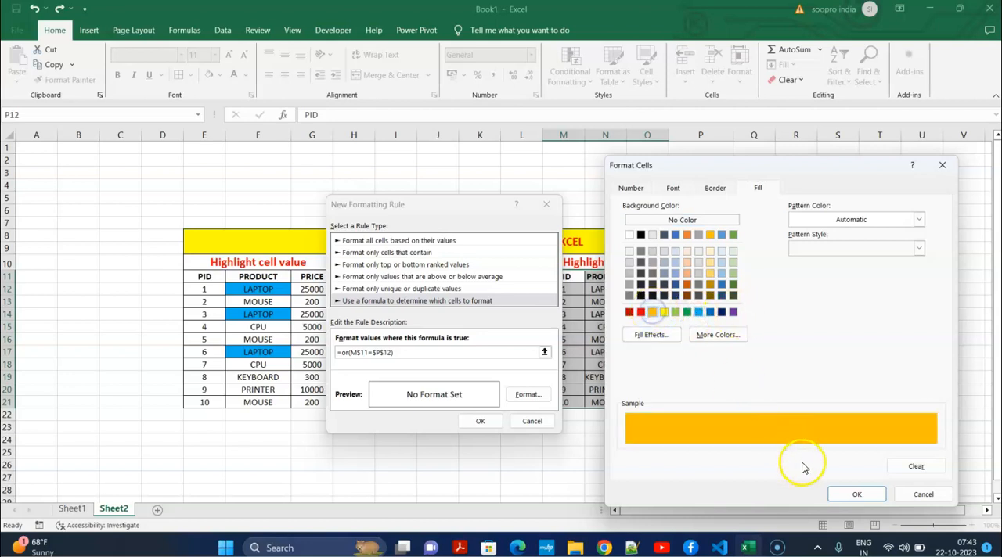
pyautogui.click(851, 494)
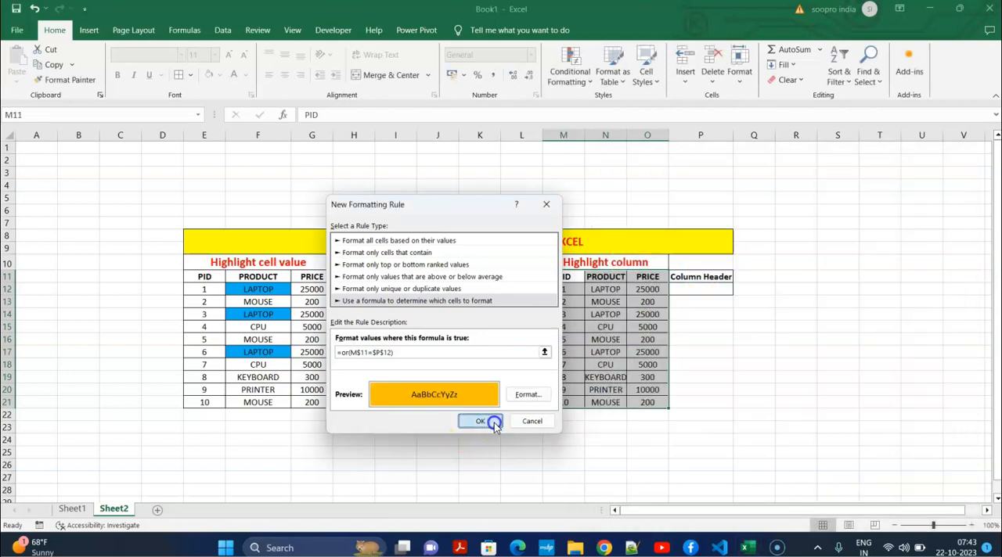
pyautogui.click(479, 421)
# Test the column highlighting by entering "pid", "product" and "price" one after the other in P12
pyautogui.click(712, 291)
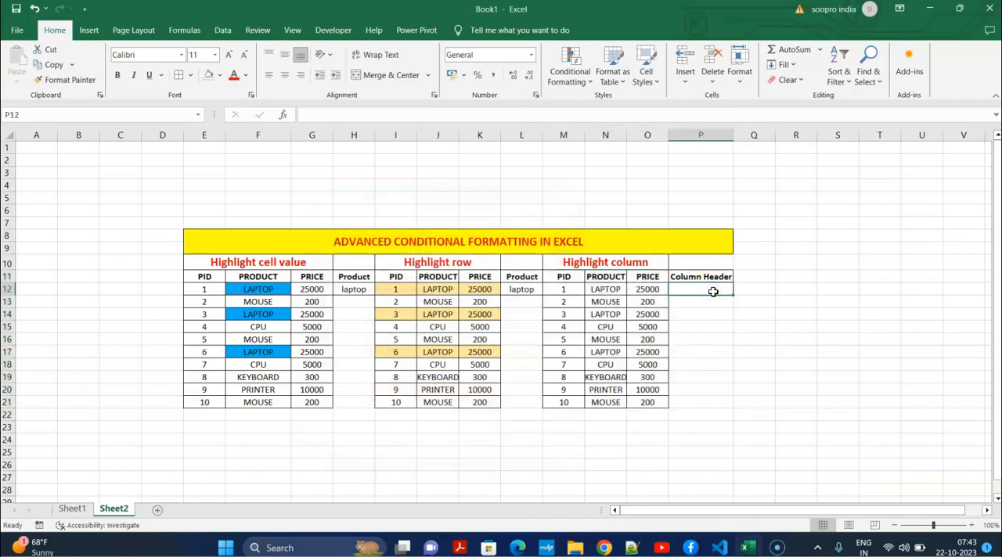
pyautogui.write('pid')
pyautogui.press('Return')
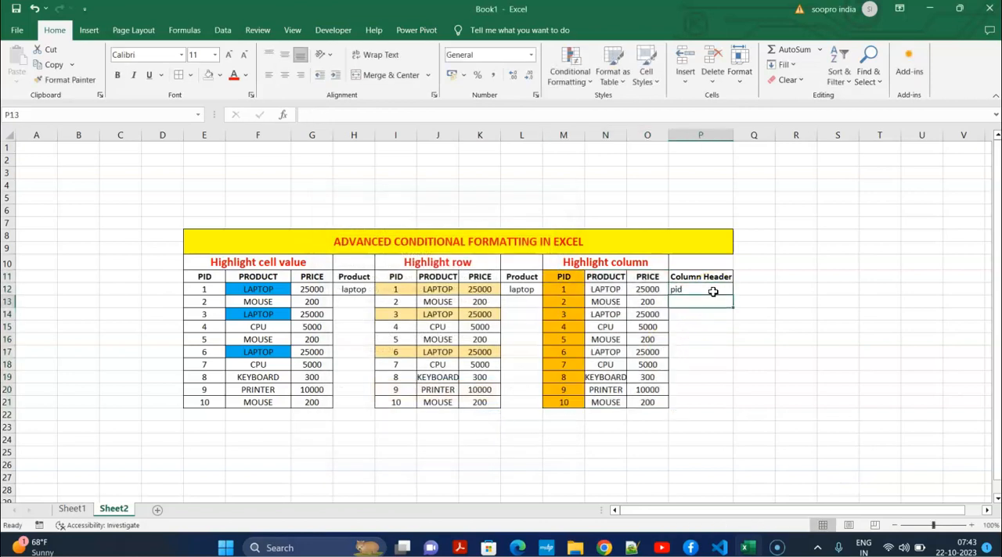
pyautogui.click(706, 287)
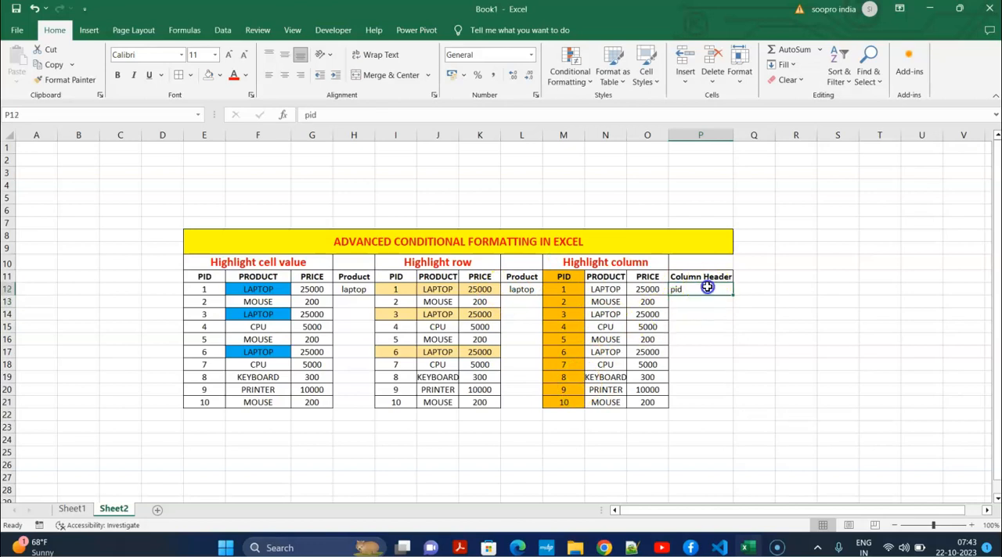
pyautogui.write('p')
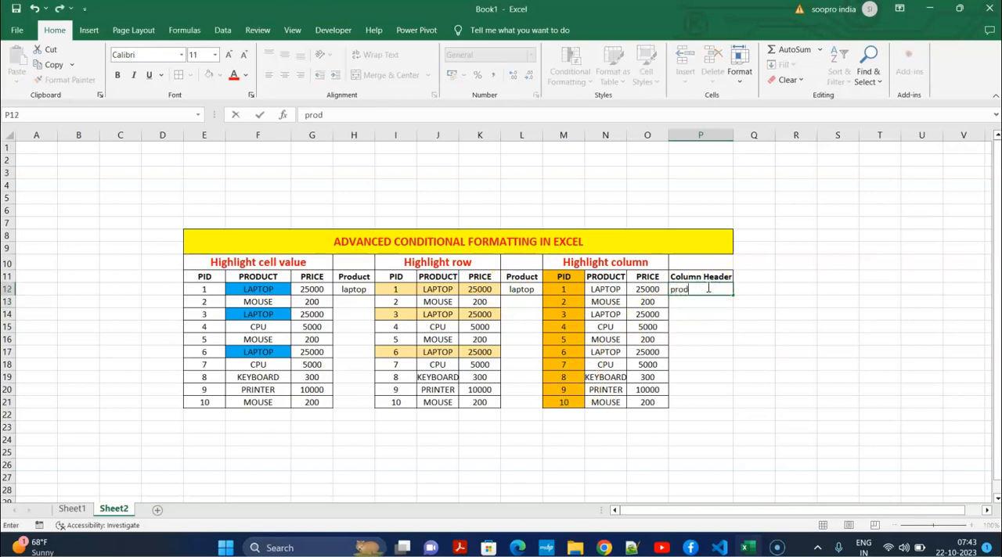
pyautogui.press('Return')
pyautogui.click(707, 287)
pyautogui.write('price')
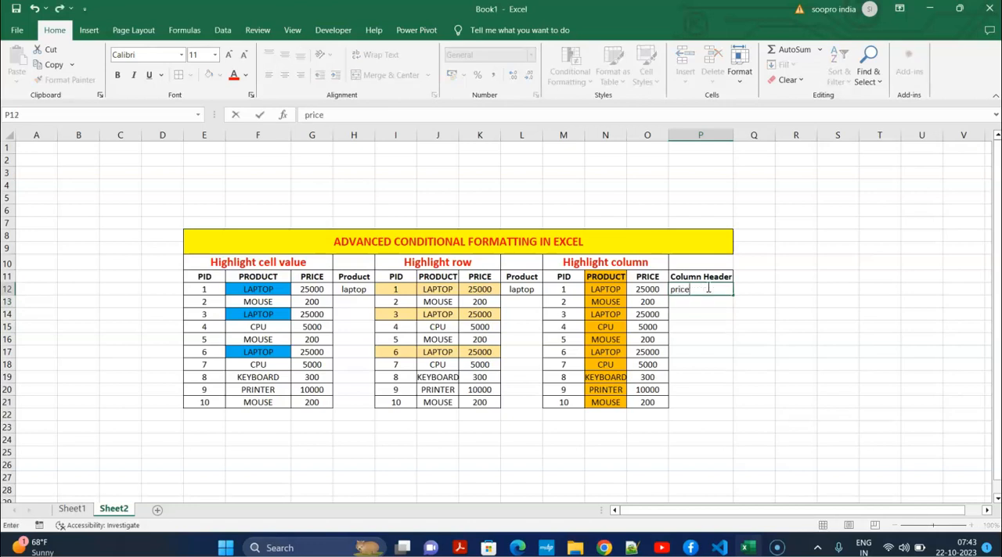
pyautogui.press('Return')
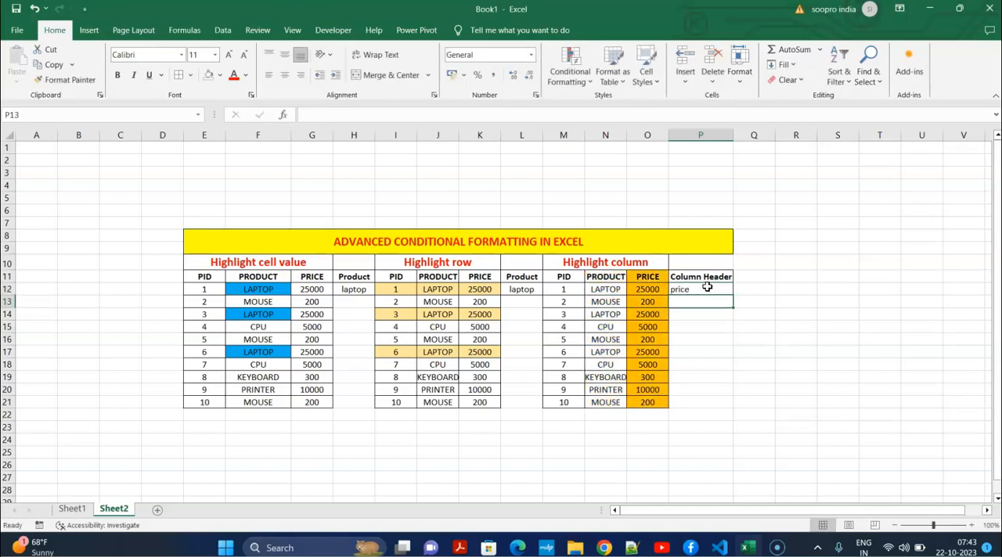
pyautogui.moveTo(264, 242); pyautogui.dragTo(698, 410)
pyautogui.click(675, 452)
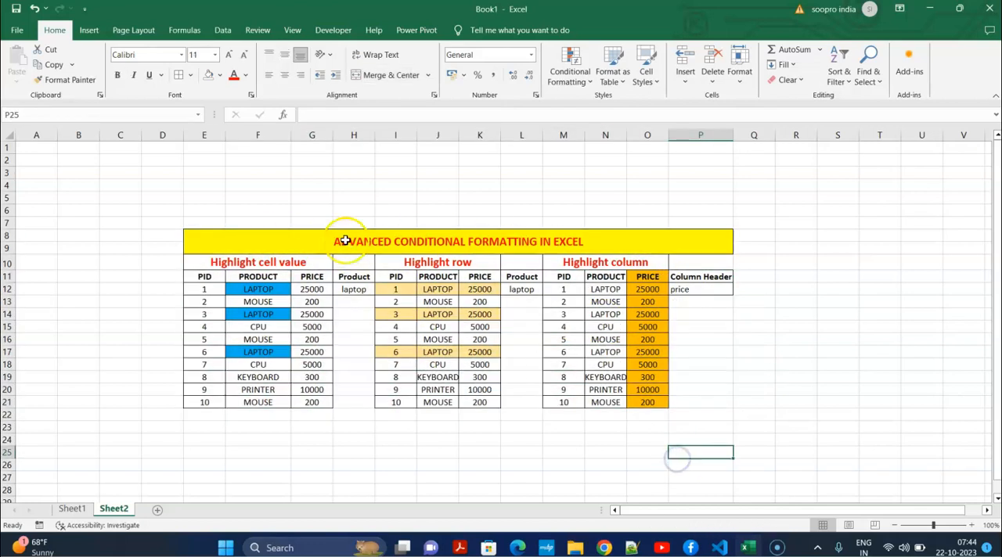
pyautogui.click(707, 337)
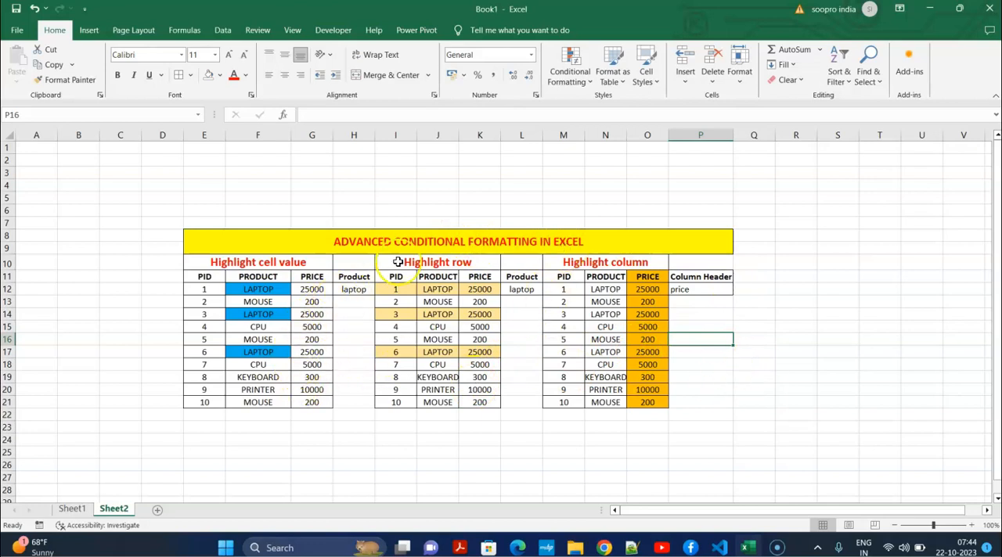
pyautogui.moveTo(270, 210); pyautogui.dragTo(672, 423)
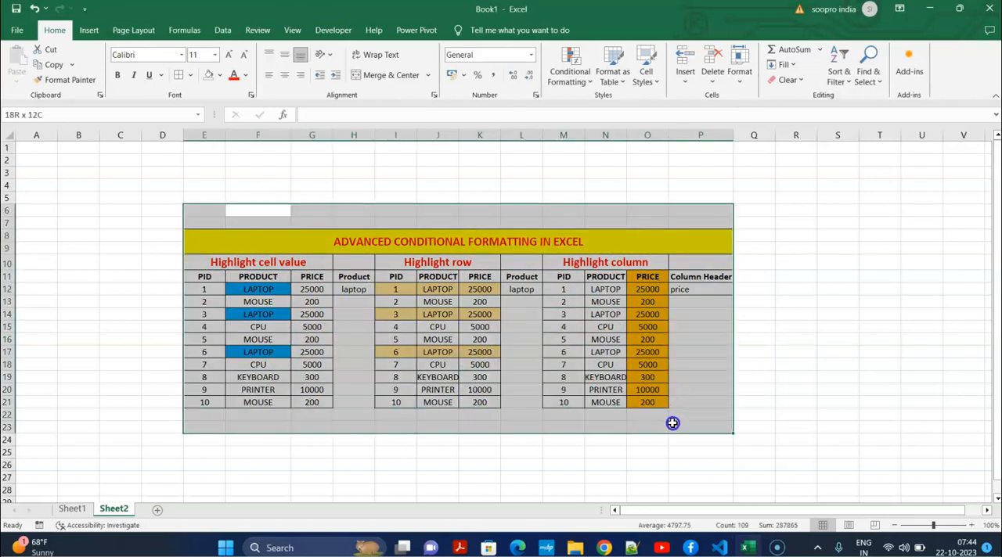
pyautogui.click(768, 352)
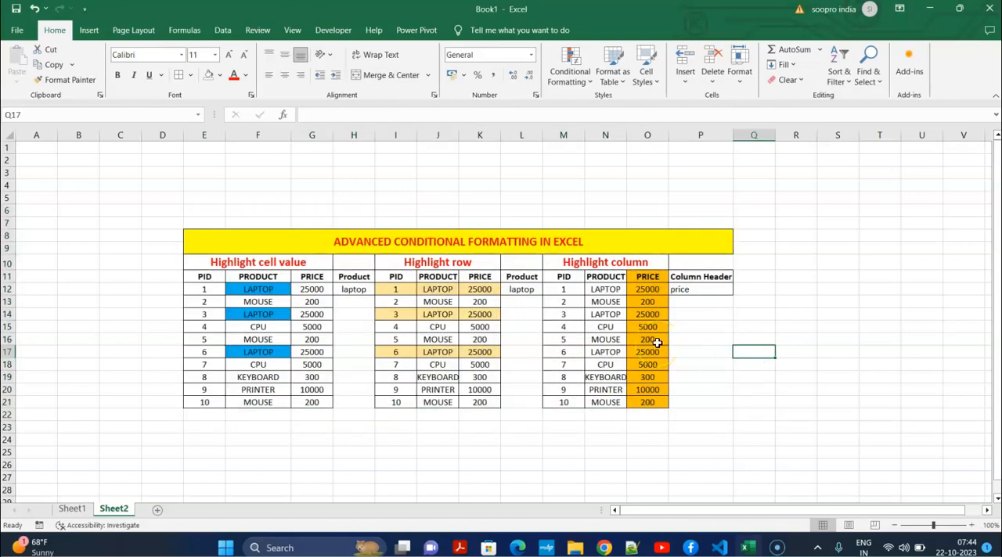